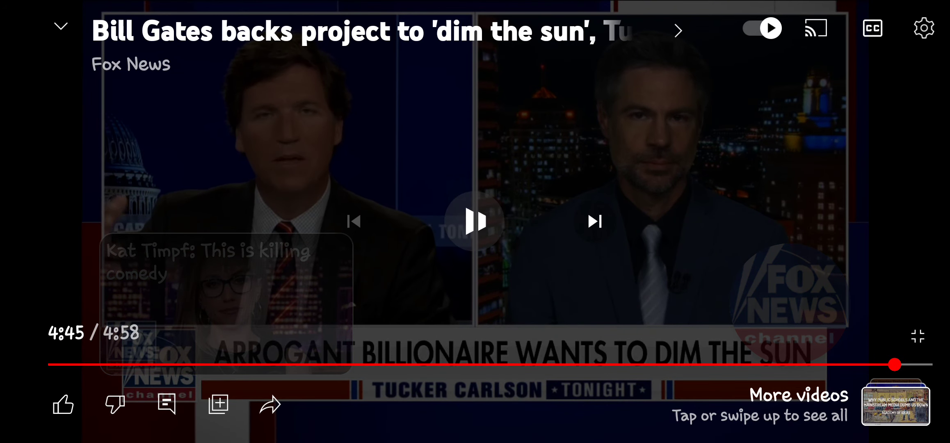
Step: Pause the news video and return to the phone's home screen
{"action": "left_click", "coordinate": [475, 221]}
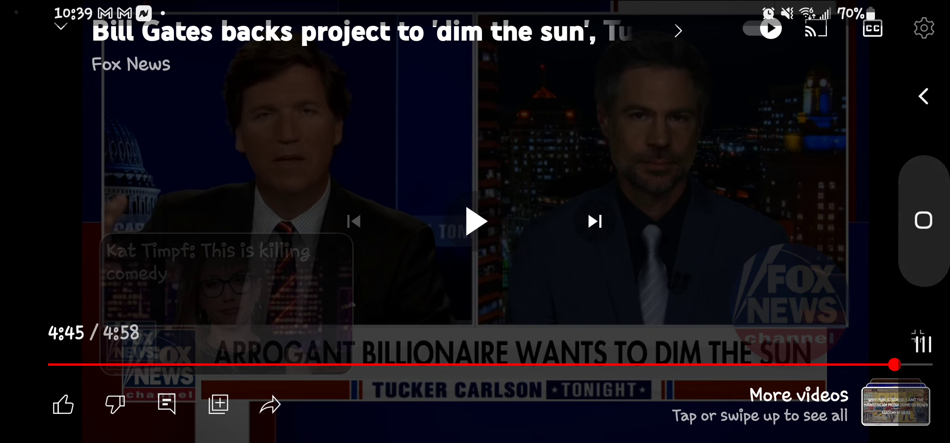
{"action": "left_click", "coordinate": [923, 220]}
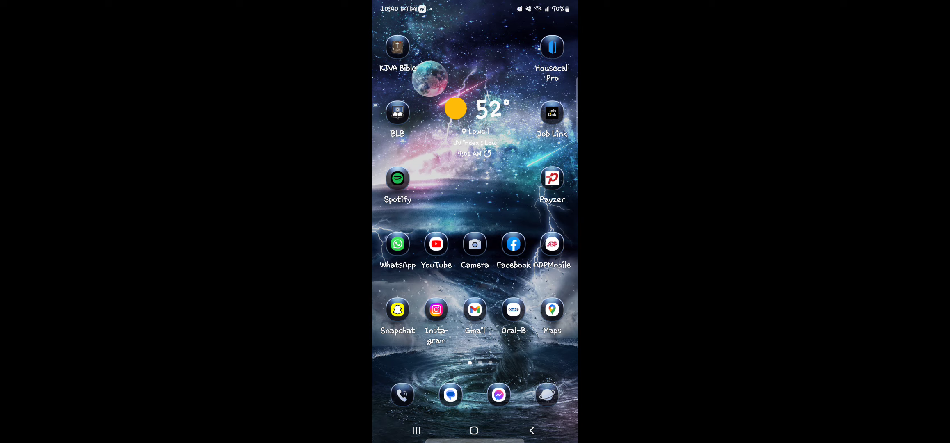
Step: Launch the Bible app and open Job chapter 9 via Quick Nav
{"action": "left_click", "coordinate": [397, 113]}
{"action": "left_click", "coordinate": [474, 27]}
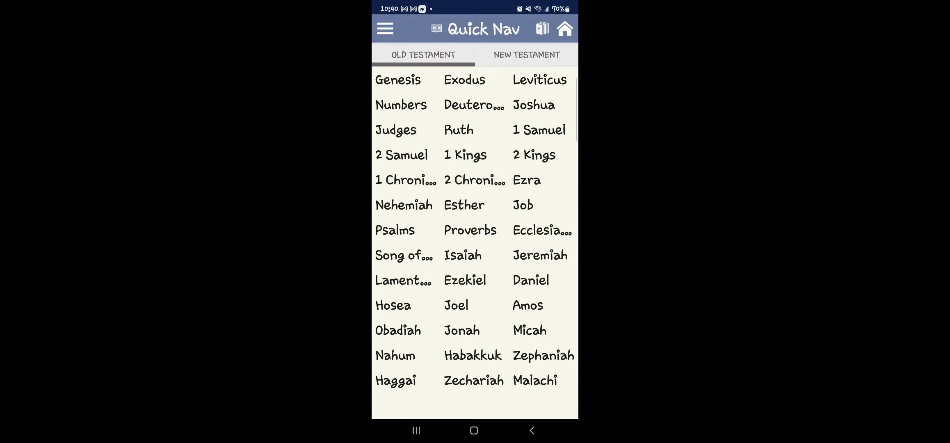
{"action": "left_click", "coordinate": [523, 204]}
{"action": "left_click", "coordinate": [517, 108]}
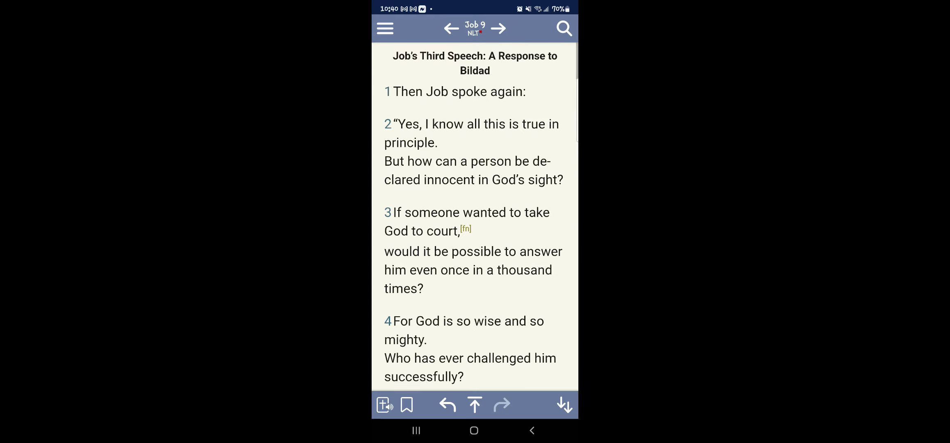
{"action": "scroll", "coordinate": [475, 223], "scroll_direction": "down", "scroll_amount": 10}
{"action": "scroll", "coordinate": [475, 223], "scroll_direction": "down", "scroll_amount": 5}
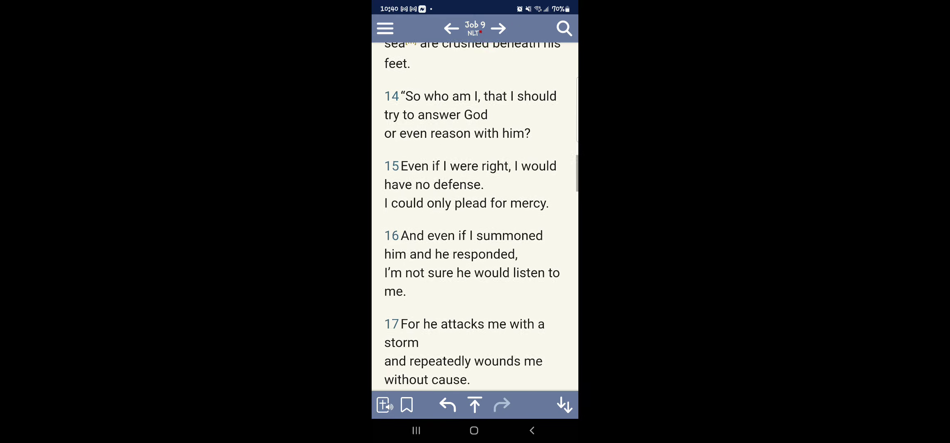
{"action": "scroll", "coordinate": [476, 223], "scroll_direction": "down", "scroll_amount": 5}
{"action": "scroll", "coordinate": [475, 223], "scroll_direction": "up", "scroll_amount": 5}
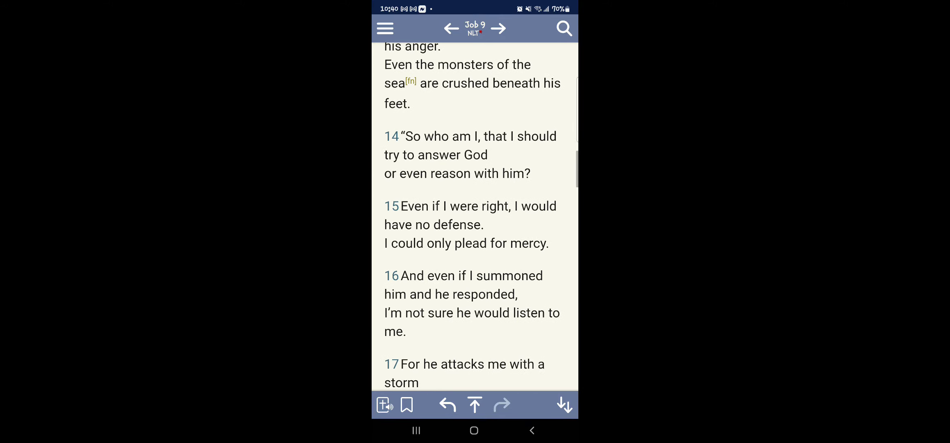
{"action": "scroll", "coordinate": [475, 223], "scroll_direction": "up", "scroll_amount": 2}
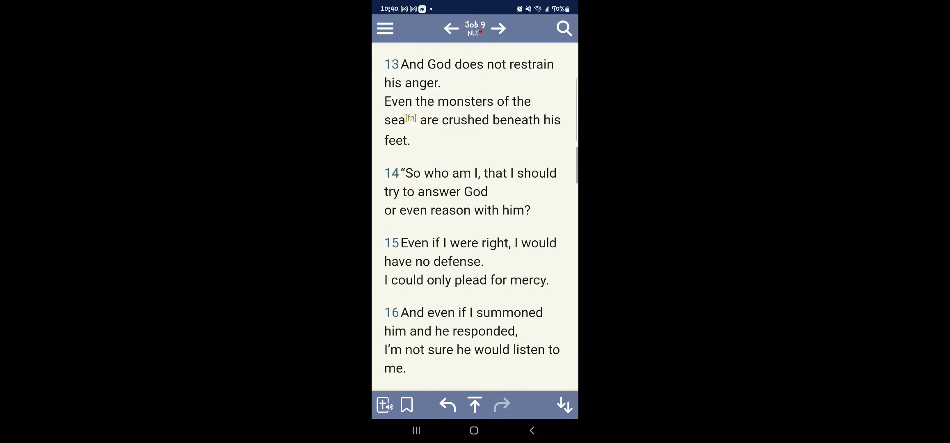
{"action": "scroll", "coordinate": [475, 223], "scroll_direction": "up", "scroll_amount": 2}
{"action": "scroll", "coordinate": [475, 223], "scroll_direction": "up", "scroll_amount": 1}
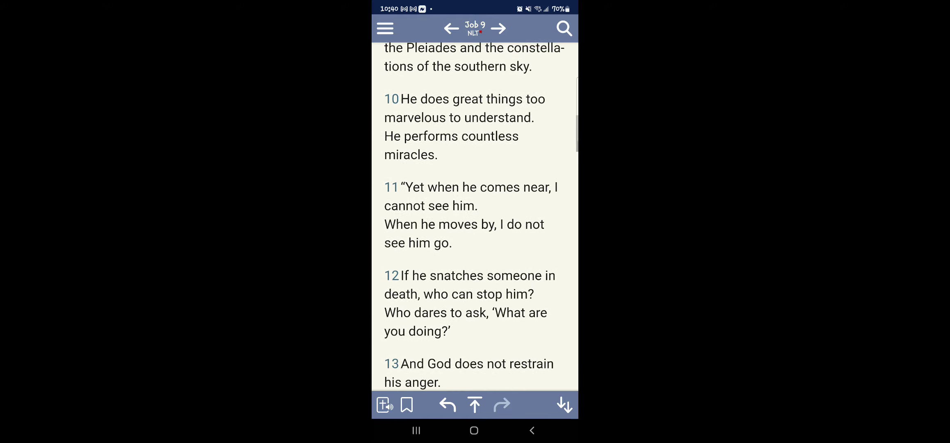
{"action": "scroll", "coordinate": [475, 223], "scroll_direction": "up", "scroll_amount": 2}
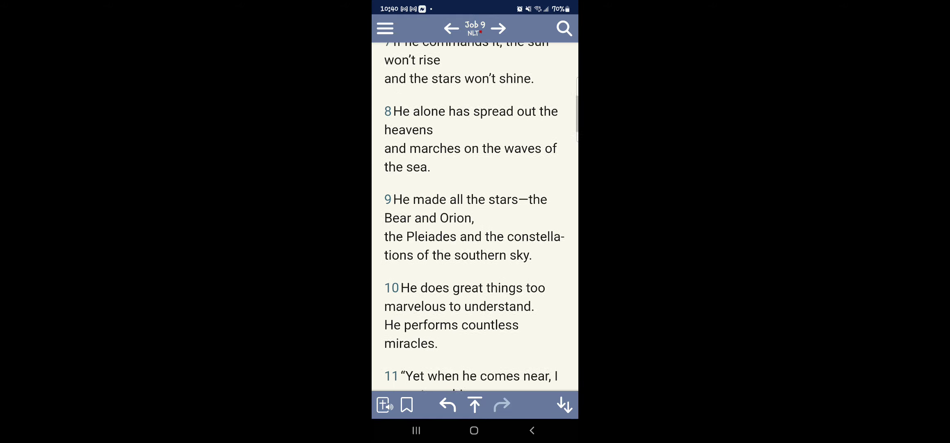
{"action": "scroll", "coordinate": [475, 223], "scroll_direction": "up", "scroll_amount": 2}
{"action": "scroll", "coordinate": [475, 224], "scroll_direction": "up", "scroll_amount": 1}
{"action": "scroll", "coordinate": [475, 223], "scroll_direction": "up", "scroll_amount": 2}
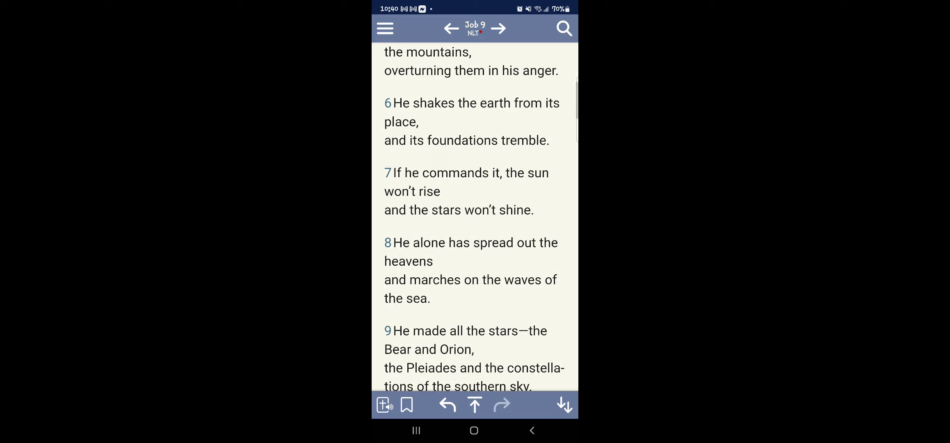
{"action": "scroll", "coordinate": [475, 223], "scroll_direction": "up", "scroll_amount": 1}
{"action": "scroll", "coordinate": [475, 224], "scroll_direction": "up", "scroll_amount": 1}
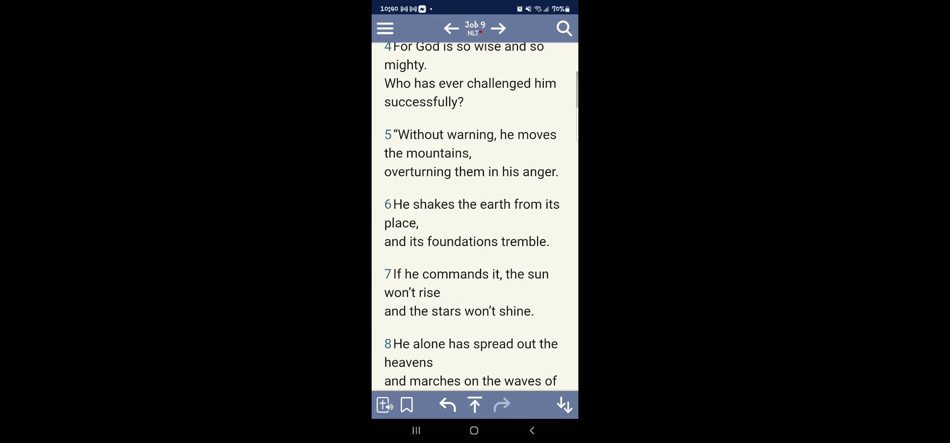
{"action": "scroll", "coordinate": [475, 223], "scroll_direction": "up", "scroll_amount": 1}
{"action": "scroll", "coordinate": [475, 224], "scroll_direction": "up", "scroll_amount": 1}
{"action": "scroll", "coordinate": [475, 223], "scroll_direction": "up", "scroll_amount": 1}
{"action": "scroll", "coordinate": [475, 224], "scroll_direction": "up", "scroll_amount": 1}
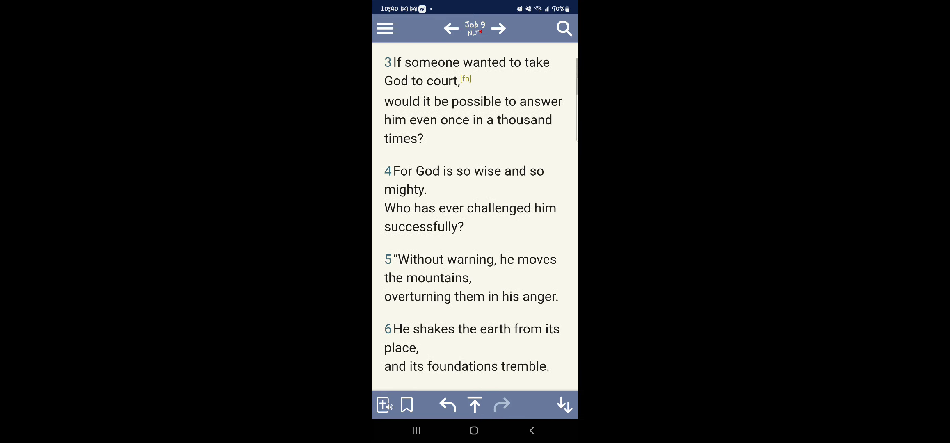
{"action": "scroll", "coordinate": [475, 223], "scroll_direction": "up", "scroll_amount": 1}
{"action": "scroll", "coordinate": [476, 223], "scroll_direction": "up", "scroll_amount": 1}
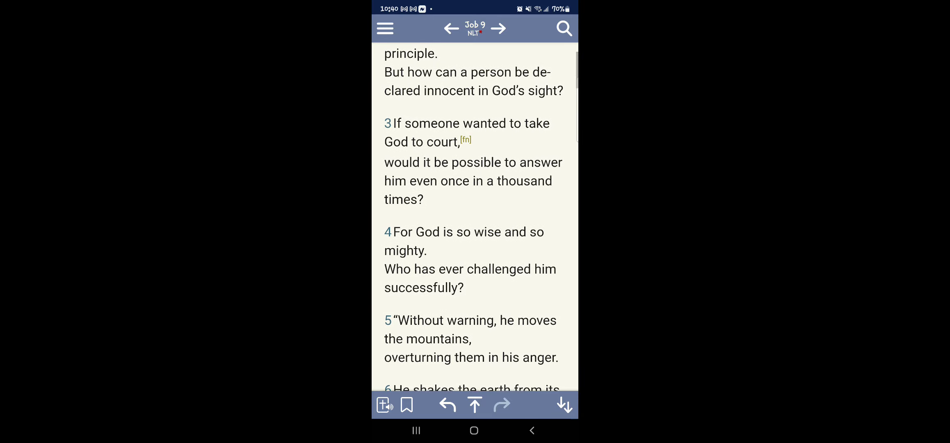
{"action": "scroll", "coordinate": [475, 223], "scroll_direction": "down", "scroll_amount": 3}
{"action": "scroll", "coordinate": [475, 224], "scroll_direction": "down", "scroll_amount": 2}
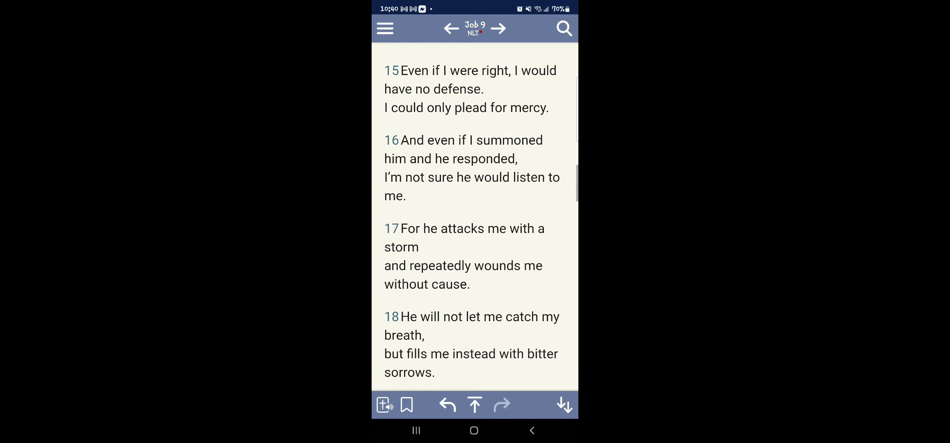
{"action": "scroll", "coordinate": [475, 223], "scroll_direction": "down", "scroll_amount": 2}
{"action": "scroll", "coordinate": [475, 224], "scroll_direction": "down", "scroll_amount": 2}
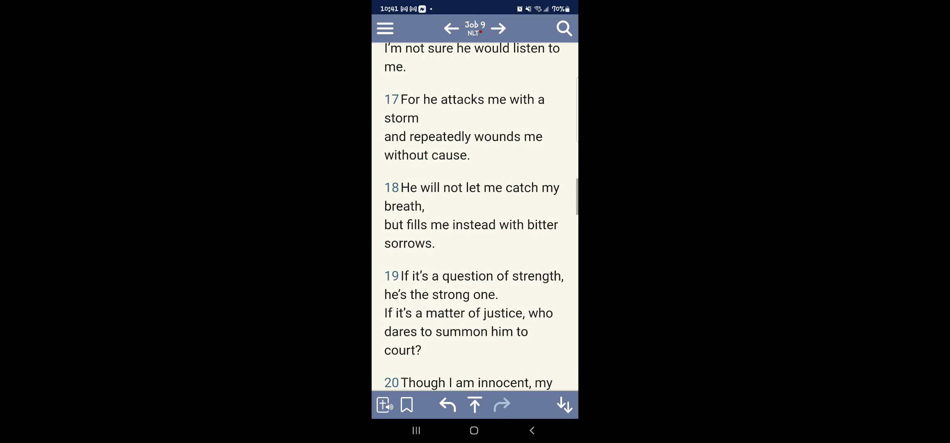
{"action": "scroll", "coordinate": [475, 224], "scroll_direction": "down", "scroll_amount": 1}
{"action": "scroll", "coordinate": [475, 223], "scroll_direction": "down", "scroll_amount": 1}
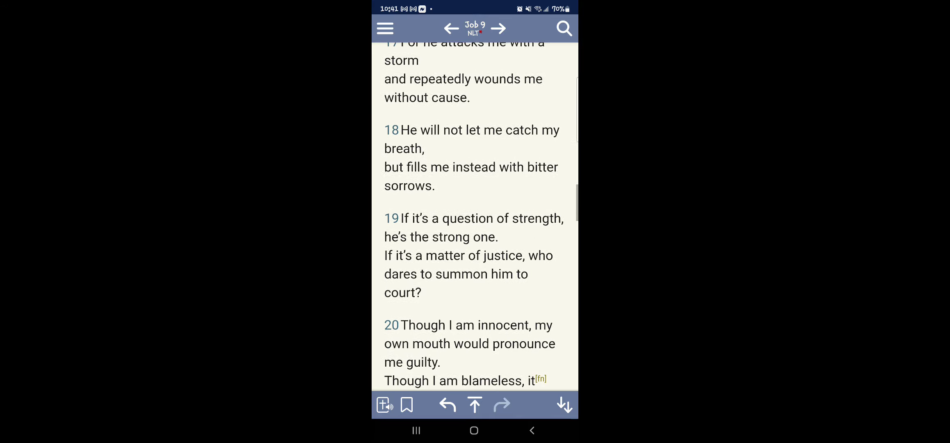
{"action": "scroll", "coordinate": [475, 223], "scroll_direction": "down", "scroll_amount": 1}
{"action": "scroll", "coordinate": [475, 224], "scroll_direction": "down", "scroll_amount": 2}
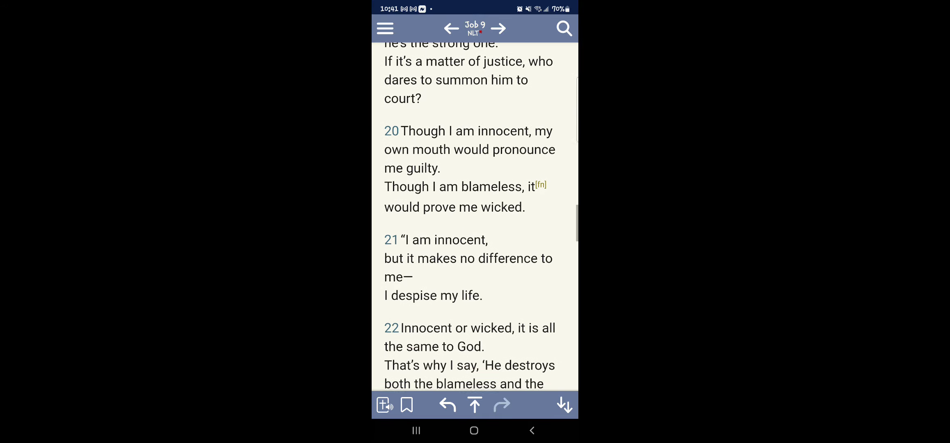
{"action": "scroll", "coordinate": [475, 224], "scroll_direction": "down", "scroll_amount": 1}
{"action": "scroll", "coordinate": [475, 223], "scroll_direction": "down", "scroll_amount": 1}
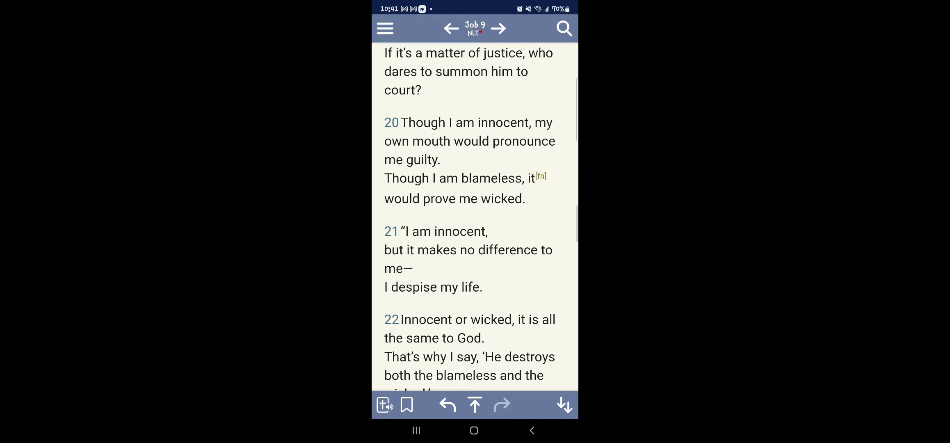
Step: Switch Job 9 to the King James Version, read it, then bring up the book list
{"action": "left_click", "coordinate": [384, 28]}
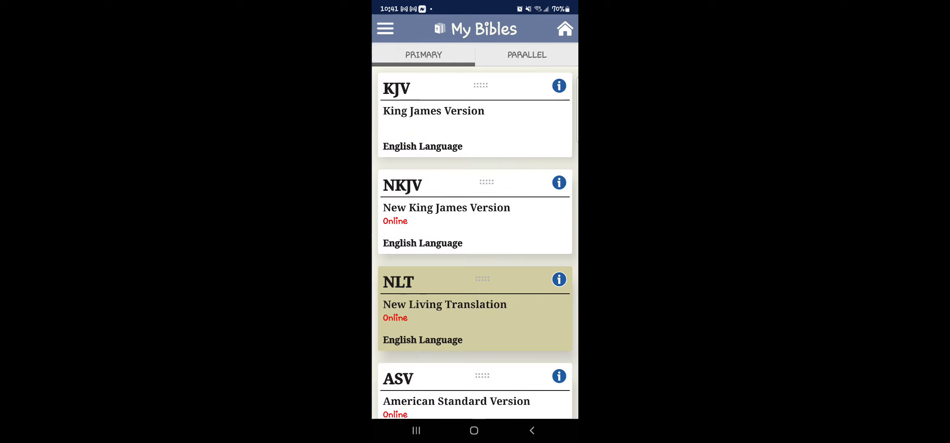
{"action": "left_click", "coordinate": [475, 116]}
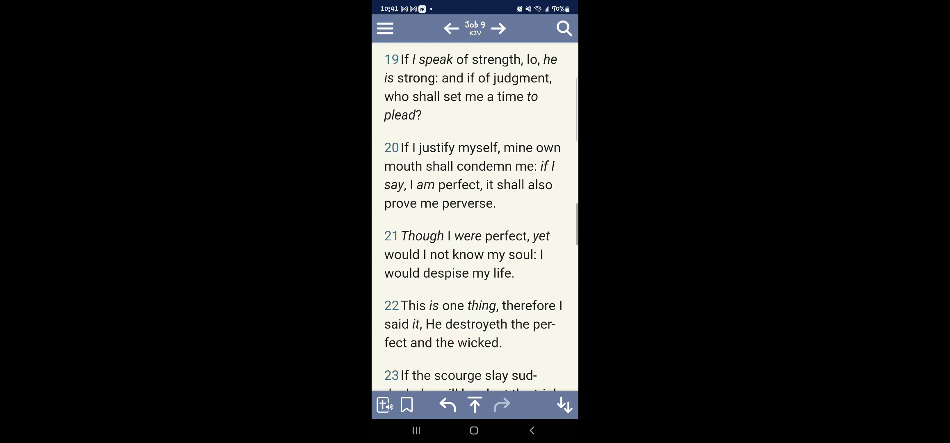
{"action": "scroll", "coordinate": [475, 223], "scroll_direction": "up", "scroll_amount": 5}
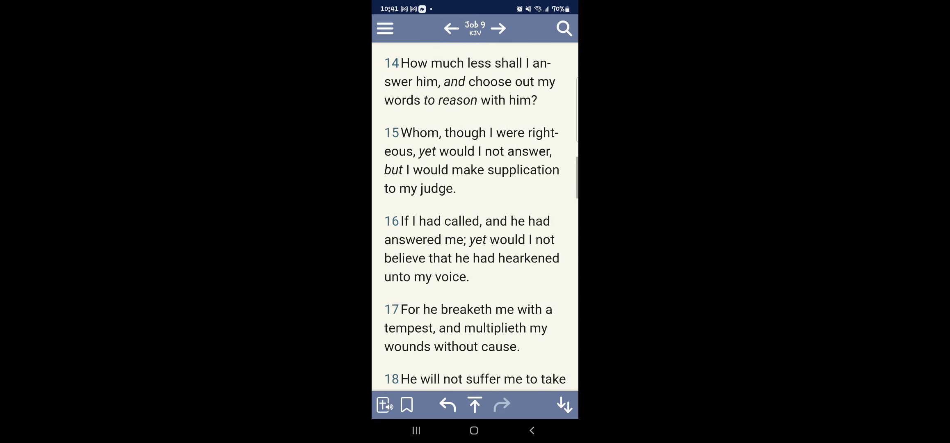
{"action": "scroll", "coordinate": [475, 224], "scroll_direction": "up", "scroll_amount": 3}
{"action": "scroll", "coordinate": [475, 223], "scroll_direction": "up", "scroll_amount": 4}
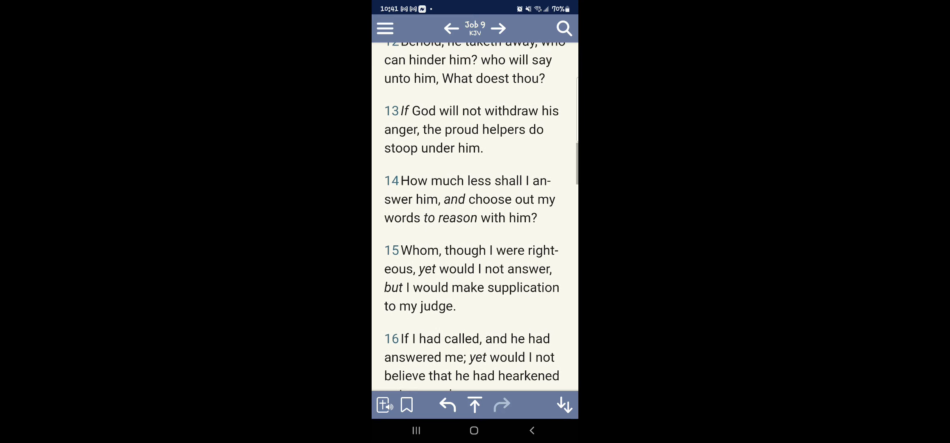
{"action": "scroll", "coordinate": [475, 223], "scroll_direction": "up", "scroll_amount": 3}
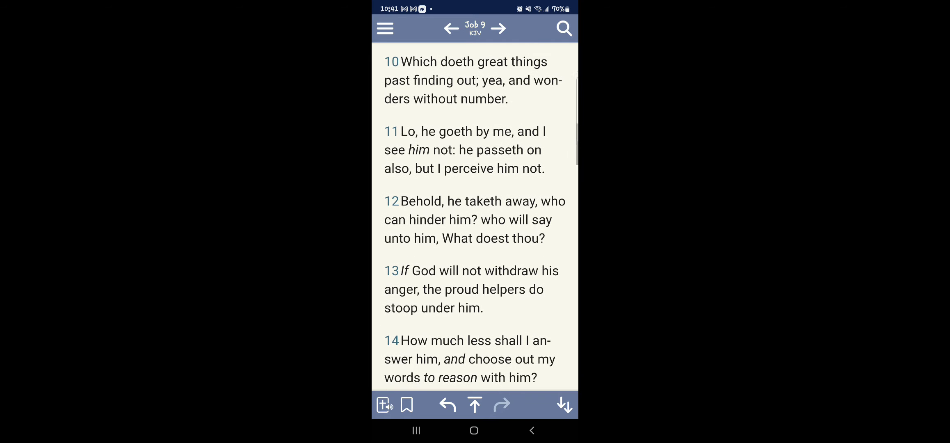
{"action": "scroll", "coordinate": [475, 223], "scroll_direction": "down", "scroll_amount": 5}
{"action": "scroll", "coordinate": [475, 224], "scroll_direction": "down", "scroll_amount": 5}
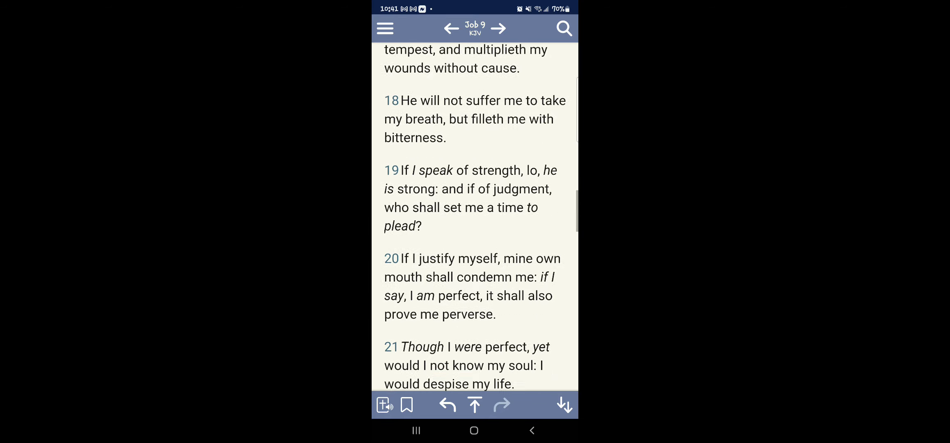
{"action": "scroll", "coordinate": [475, 223], "scroll_direction": "down", "scroll_amount": 3}
{"action": "scroll", "coordinate": [475, 223], "scroll_direction": "down", "scroll_amount": 2}
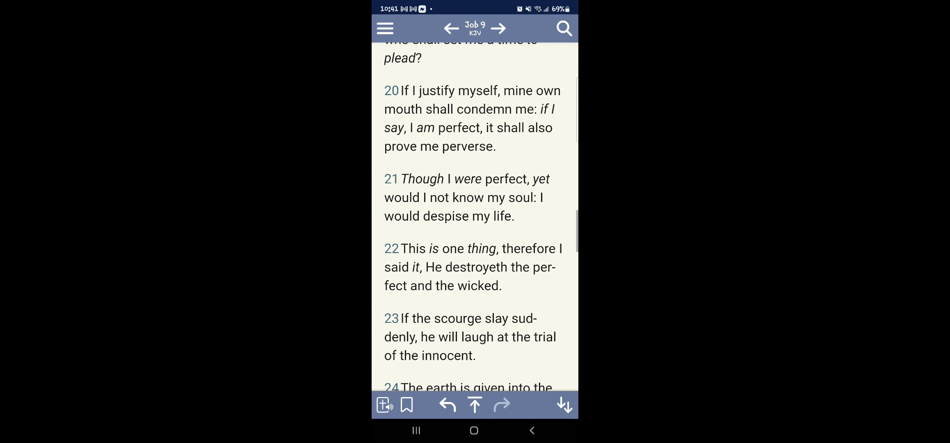
{"action": "scroll", "coordinate": [475, 223], "scroll_direction": "down", "scroll_amount": 2}
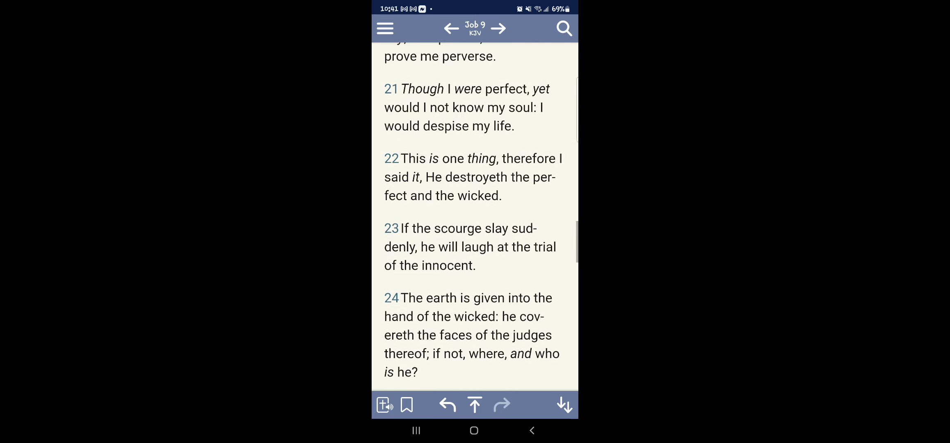
{"action": "scroll", "coordinate": [475, 223], "scroll_direction": "down", "scroll_amount": 1}
{"action": "scroll", "coordinate": [475, 223], "scroll_direction": "down", "scroll_amount": 3}
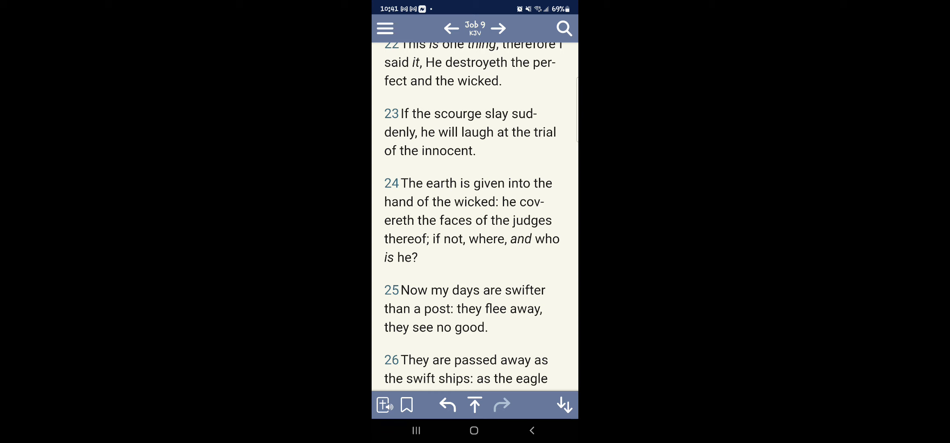
{"action": "left_click", "coordinate": [475, 28]}
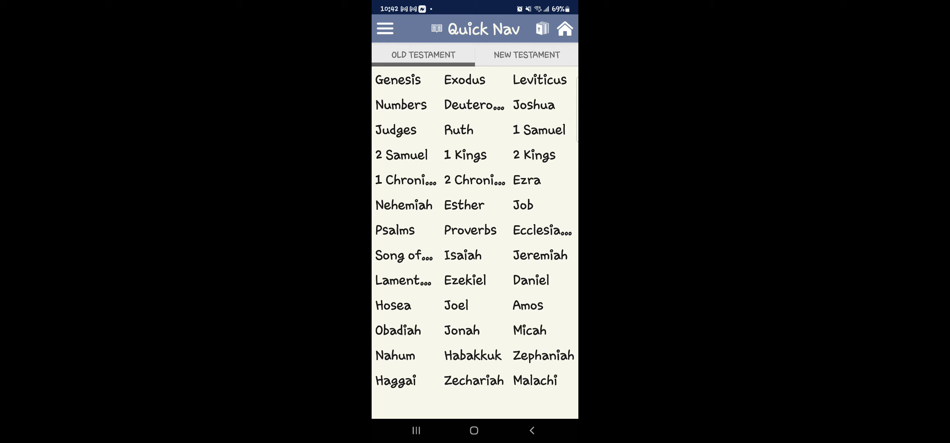
Step: Open Obadiah chapter 1, read it, then return to the Quick Nav book list
{"action": "left_click", "coordinate": [398, 331]}
{"action": "left_click", "coordinate": [389, 80]}
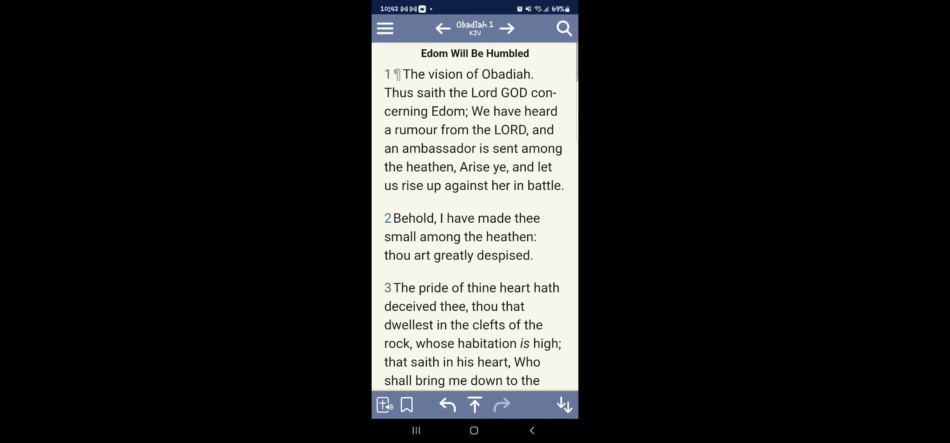
{"action": "scroll", "coordinate": [475, 223], "scroll_direction": "down", "scroll_amount": 1}
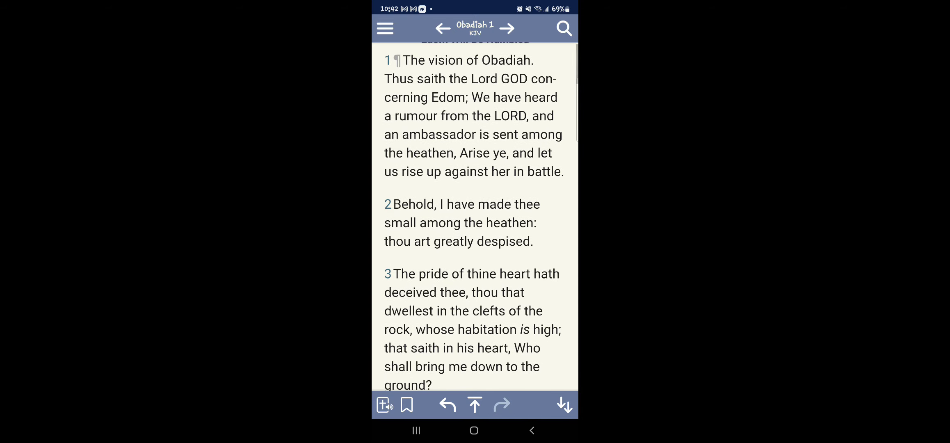
{"action": "scroll", "coordinate": [475, 223], "scroll_direction": "up", "scroll_amount": 1}
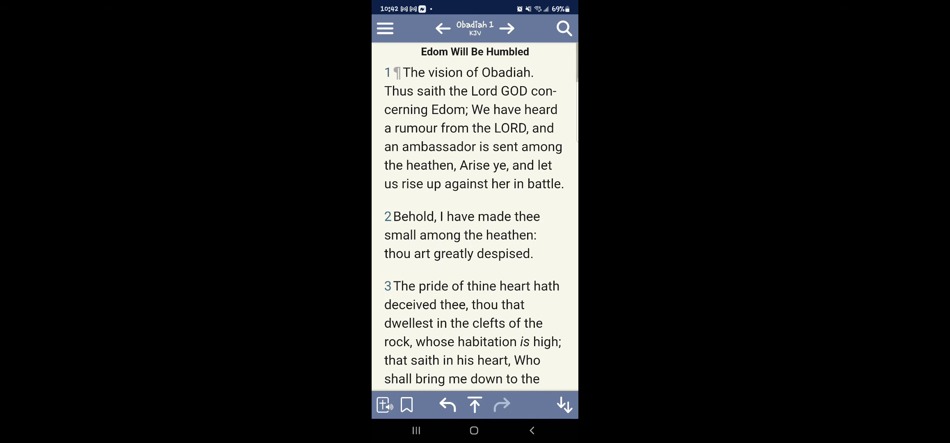
{"action": "scroll", "coordinate": [475, 223], "scroll_direction": "down", "scroll_amount": 1}
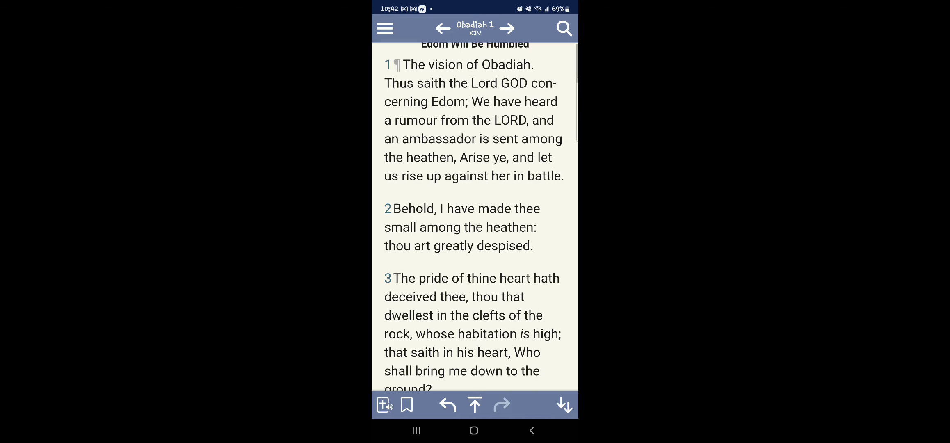
{"action": "scroll", "coordinate": [475, 224], "scroll_direction": "down", "scroll_amount": 2}
{"action": "scroll", "coordinate": [475, 224], "scroll_direction": "down", "scroll_amount": 1}
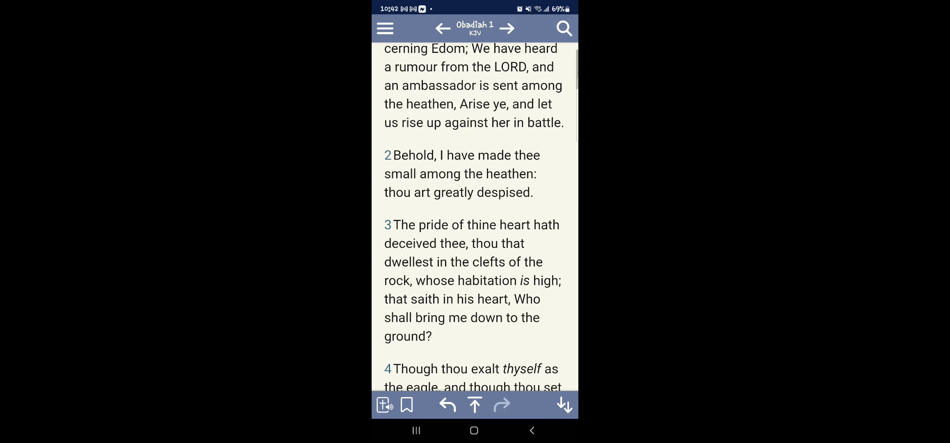
{"action": "scroll", "coordinate": [475, 223], "scroll_direction": "down", "scroll_amount": 2}
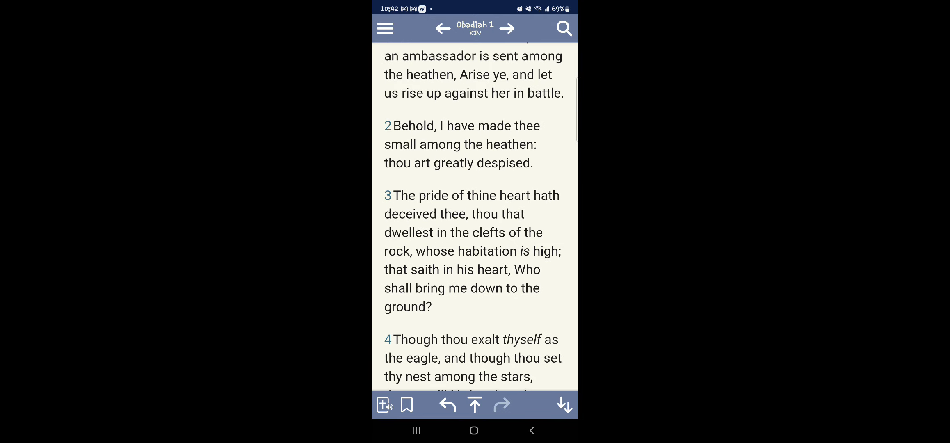
{"action": "scroll", "coordinate": [475, 223], "scroll_direction": "down", "scroll_amount": 2}
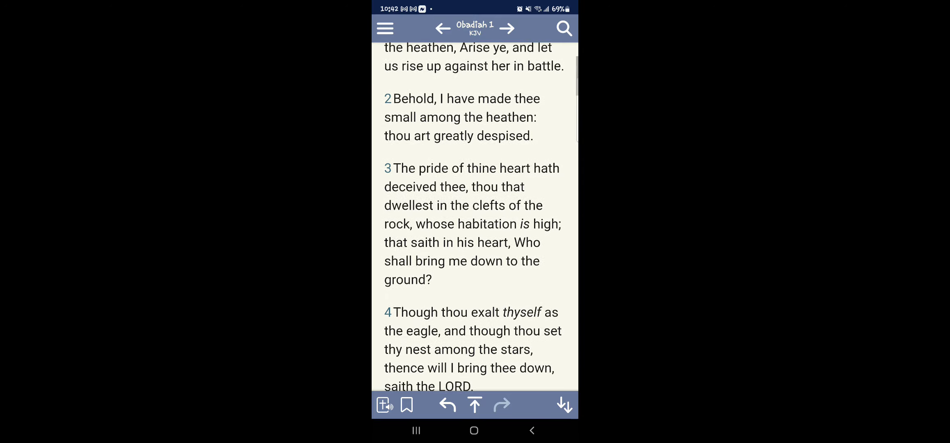
{"action": "scroll", "coordinate": [475, 223], "scroll_direction": "up", "scroll_amount": 2}
{"action": "scroll", "coordinate": [475, 223], "scroll_direction": "up", "scroll_amount": 2}
{"action": "scroll", "coordinate": [475, 223], "scroll_direction": "up", "scroll_amount": 2}
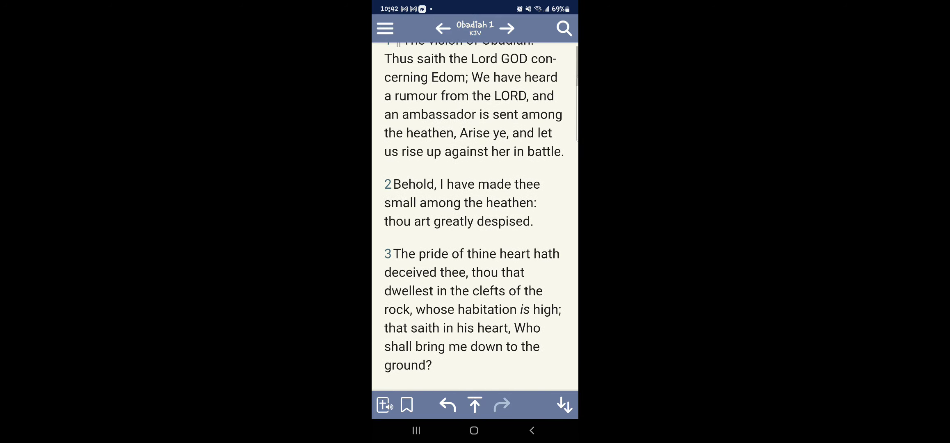
{"action": "scroll", "coordinate": [475, 223], "scroll_direction": "down", "scroll_amount": 1}
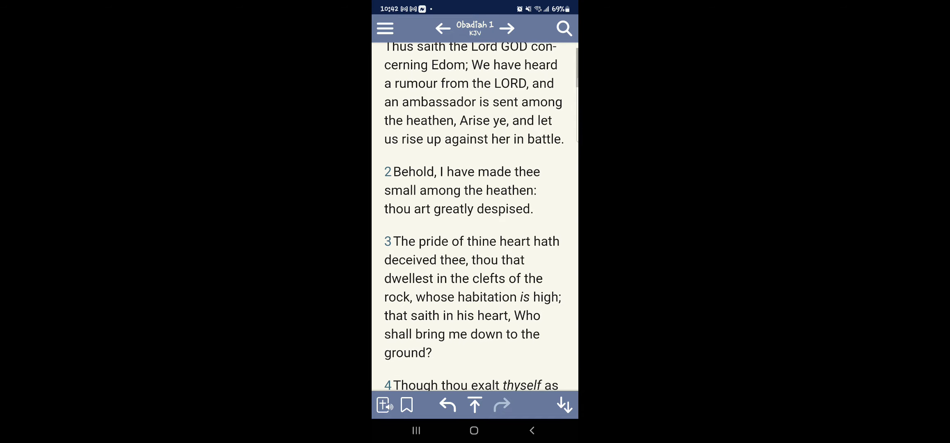
{"action": "scroll", "coordinate": [475, 223], "scroll_direction": "down", "scroll_amount": 1}
{"action": "scroll", "coordinate": [475, 223], "scroll_direction": "down", "scroll_amount": 1}
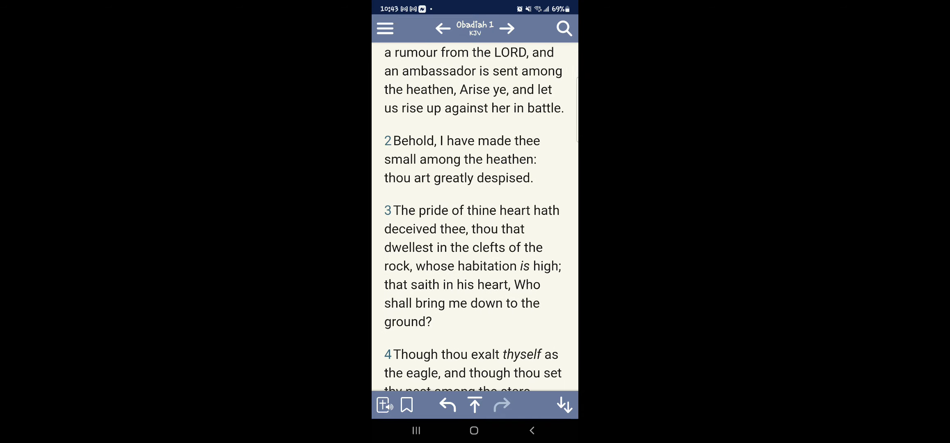
{"action": "scroll", "coordinate": [475, 223], "scroll_direction": "down", "scroll_amount": 1}
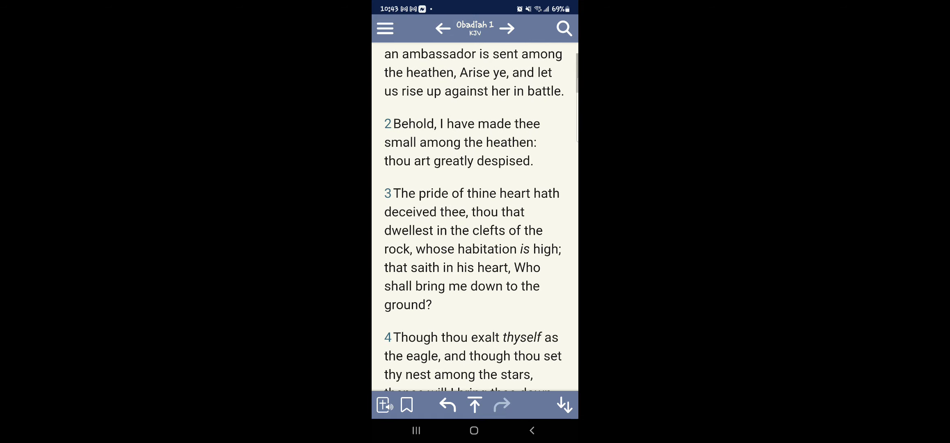
{"action": "scroll", "coordinate": [475, 223], "scroll_direction": "down", "scroll_amount": 1}
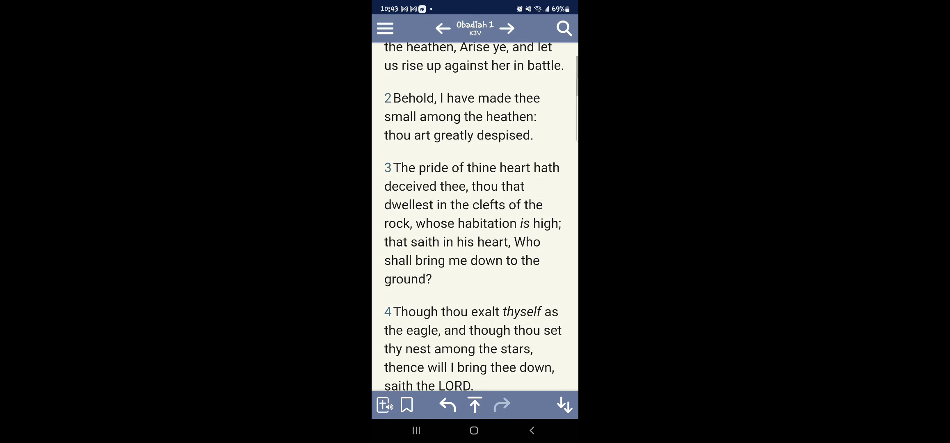
{"action": "scroll", "coordinate": [475, 223], "scroll_direction": "up", "scroll_amount": 1}
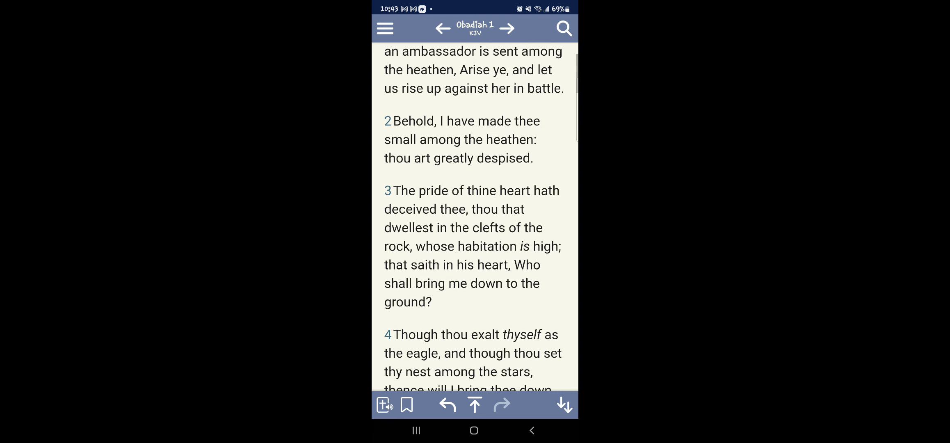
{"action": "scroll", "coordinate": [473, 223], "scroll_direction": "down", "scroll_amount": 1}
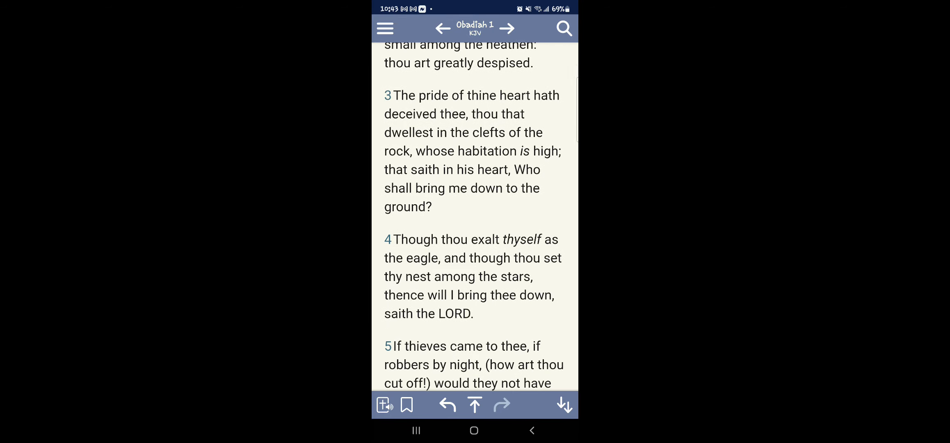
{"action": "scroll", "coordinate": [475, 216], "scroll_direction": "up", "scroll_amount": 2}
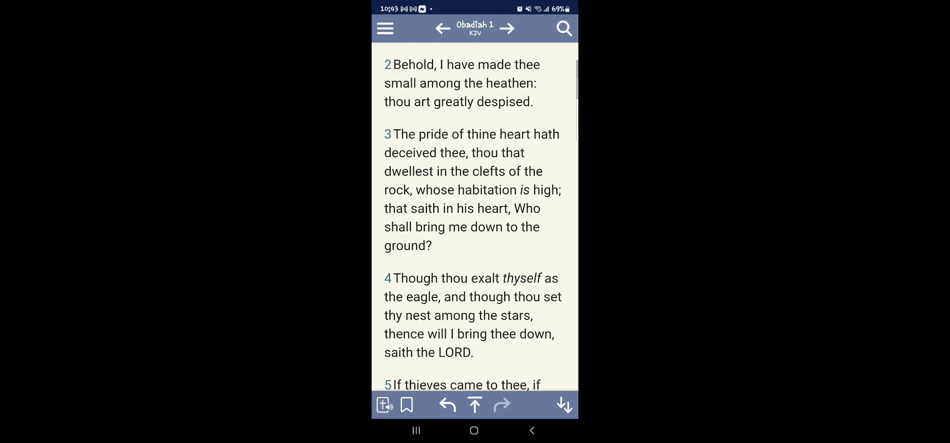
{"action": "scroll", "coordinate": [475, 224], "scroll_direction": "down", "scroll_amount": 1}
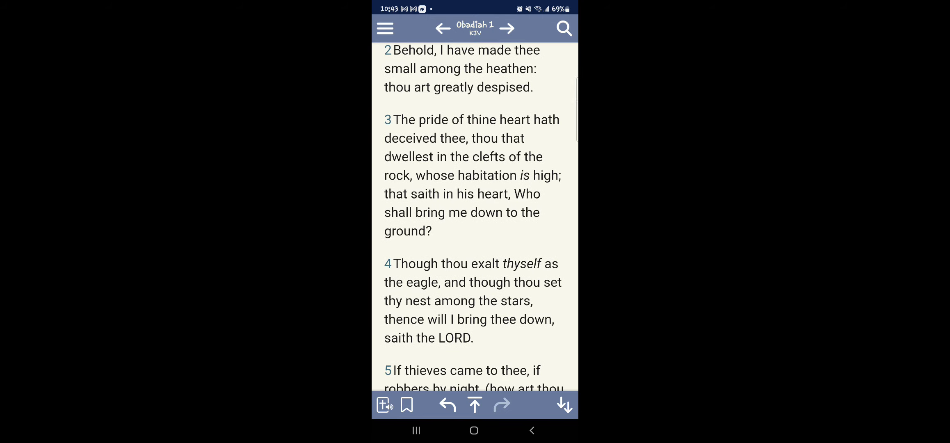
{"action": "left_click", "coordinate": [474, 27]}
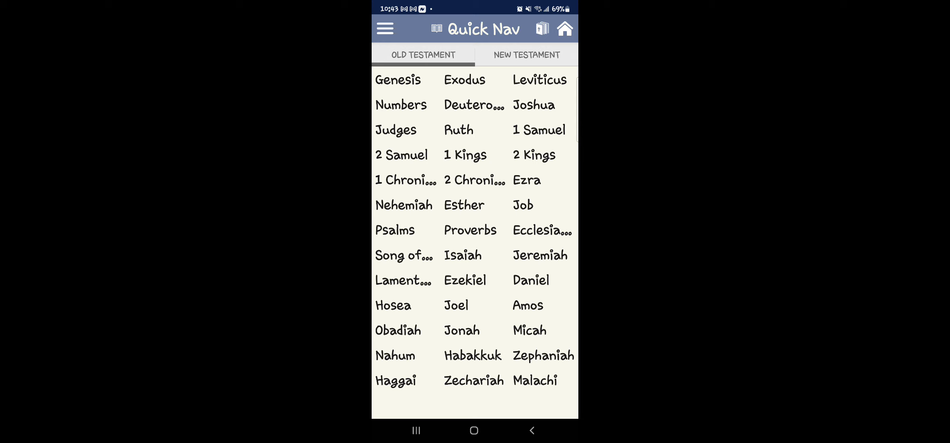
Step: Pick Isaiah from the Old Testament list to show its chapter grid
{"action": "left_click", "coordinate": [462, 256]}
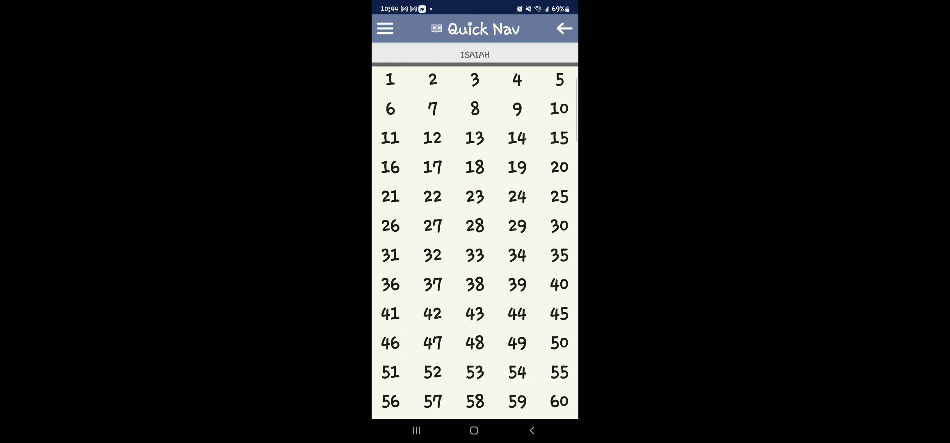
Step: Open Isaiah chapter 32 in the KJV and read its opening verses
{"action": "left_click", "coordinate": [432, 255]}
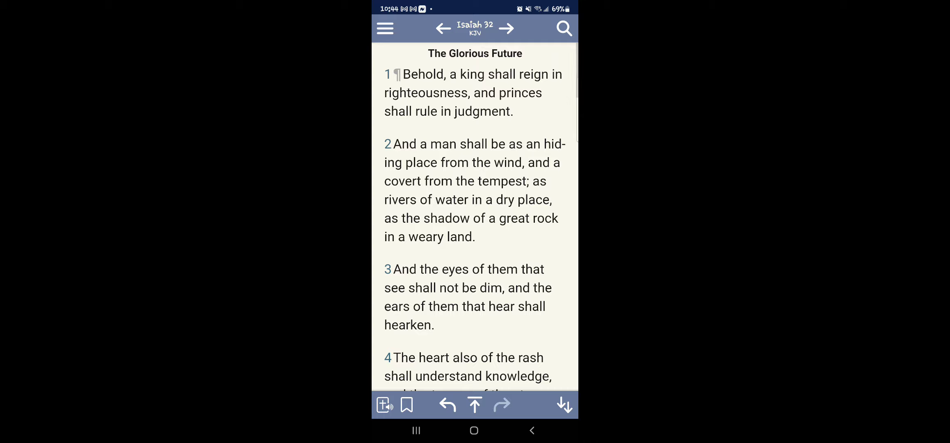
{"action": "scroll", "coordinate": [475, 223], "scroll_direction": "down", "scroll_amount": 8}
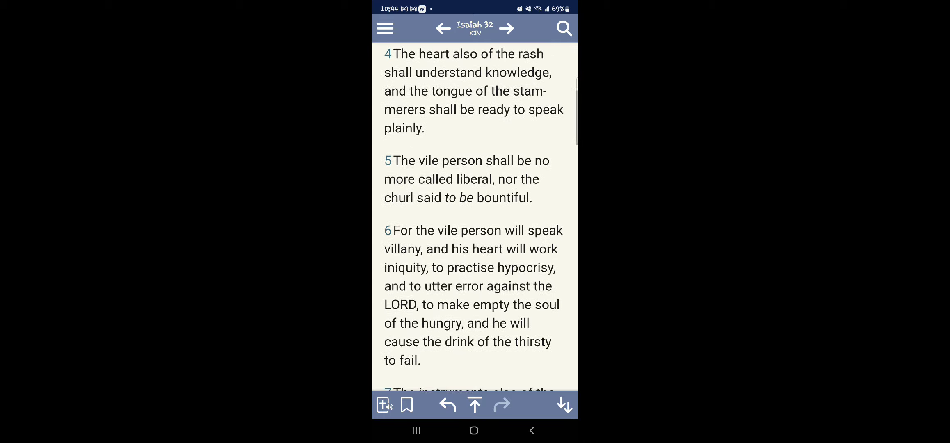
{"action": "scroll", "coordinate": [476, 223], "scroll_direction": "down", "scroll_amount": 2}
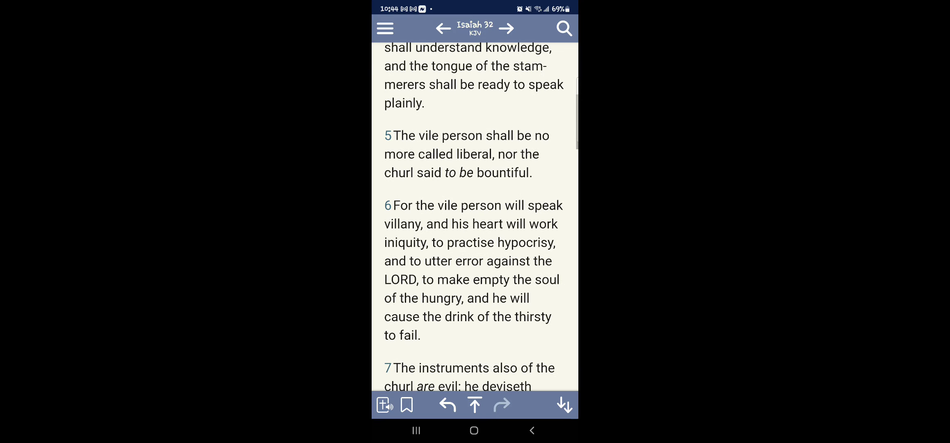
{"action": "scroll", "coordinate": [475, 223], "scroll_direction": "down", "scroll_amount": 1}
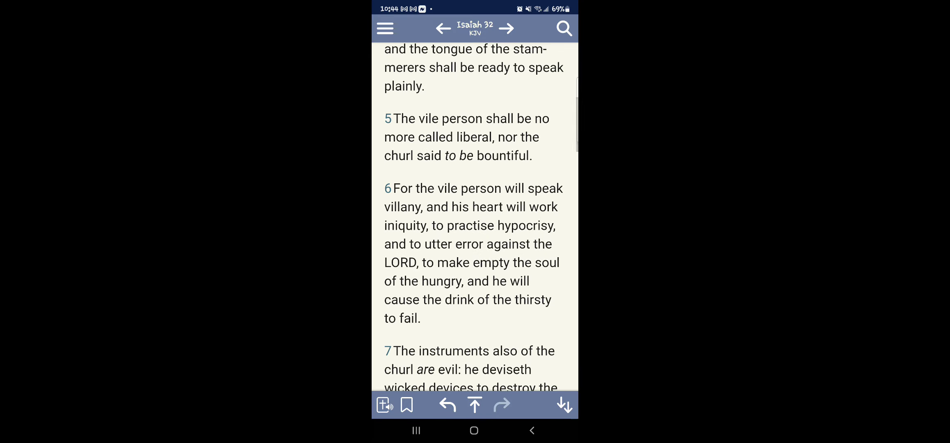
Step: Switch the reading translation to NLT through My Bibles for Isaiah 32
{"action": "left_click", "coordinate": [475, 27]}
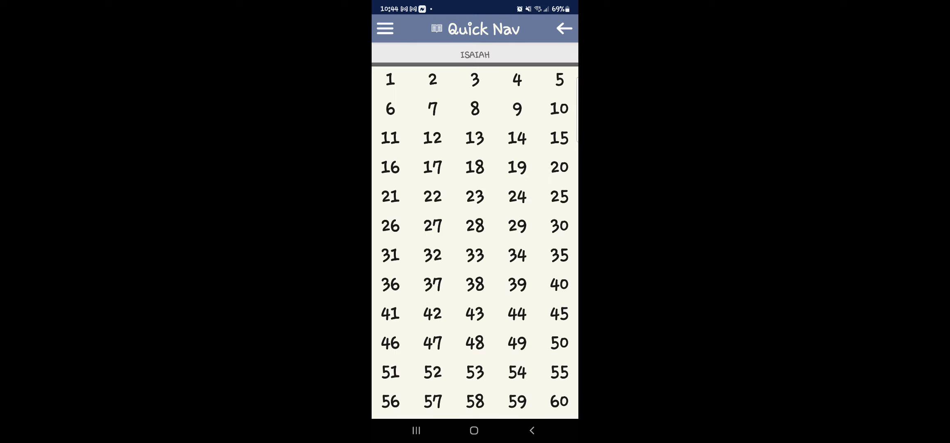
{"action": "left_click", "coordinate": [384, 28]}
{"action": "left_click", "coordinate": [419, 169]}
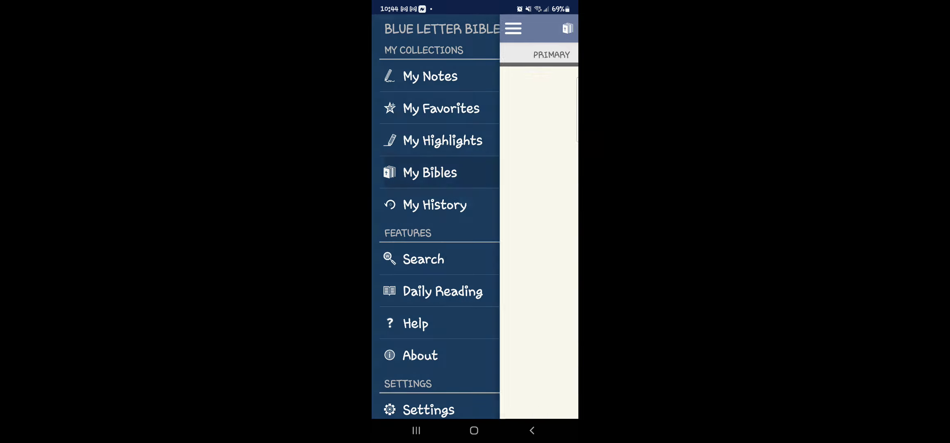
{"action": "left_click", "coordinate": [460, 308]}
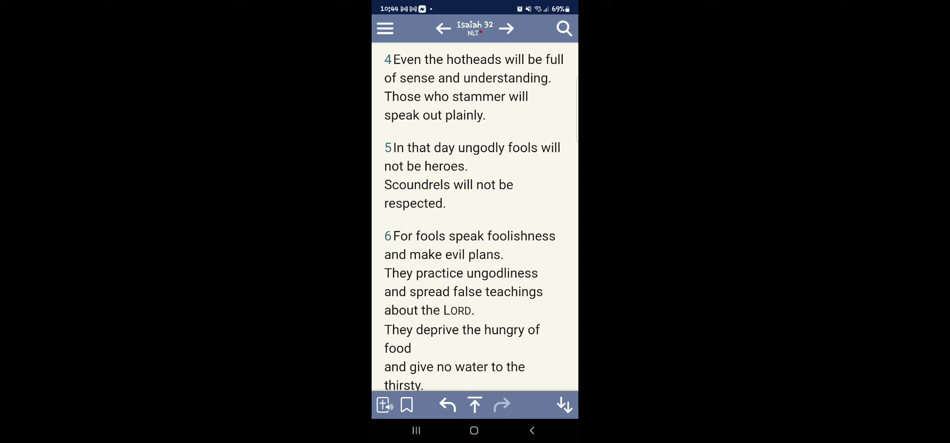
{"action": "scroll", "coordinate": [475, 223], "scroll_direction": "down", "scroll_amount": 1}
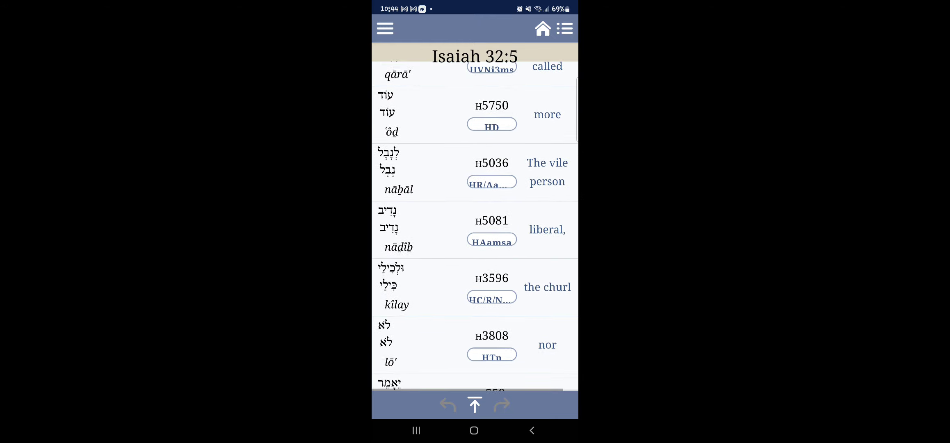
{"action": "scroll", "coordinate": [475, 224], "scroll_direction": "up", "scroll_amount": 2}
{"action": "scroll", "coordinate": [475, 223], "scroll_direction": "down", "scroll_amount": 4}
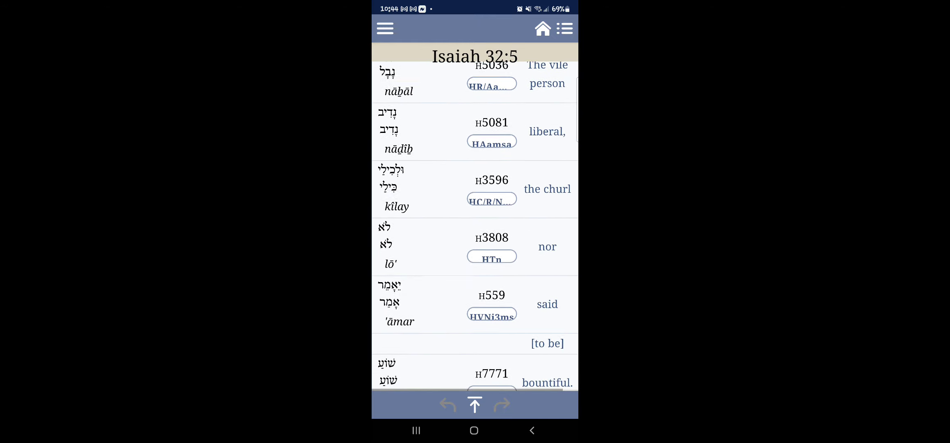
{"action": "scroll", "coordinate": [475, 224], "scroll_direction": "down", "scroll_amount": 3}
{"action": "scroll", "coordinate": [475, 223], "scroll_direction": "down", "scroll_amount": 1}
{"action": "scroll", "coordinate": [475, 223], "scroll_direction": "up", "scroll_amount": 3}
{"action": "scroll", "coordinate": [476, 224], "scroll_direction": "up", "scroll_amount": 3}
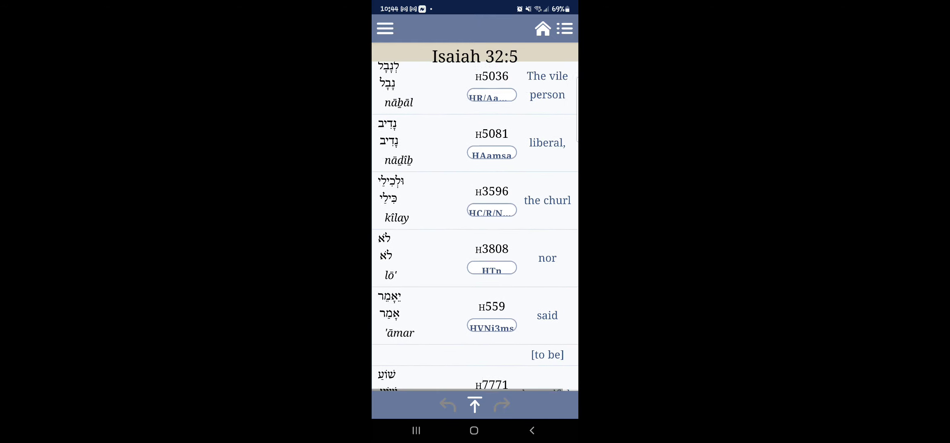
Step: Look up Strong's H3596 (churl) from Isaiah 32:5, then return to the chapter text
{"action": "left_click", "coordinate": [491, 195]}
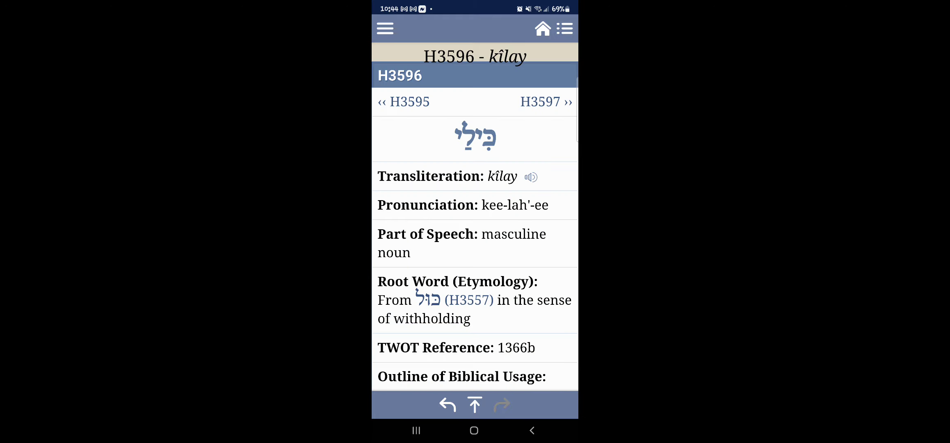
{"action": "scroll", "coordinate": [475, 223], "scroll_direction": "down", "scroll_amount": 1}
{"action": "scroll", "coordinate": [475, 223], "scroll_direction": "down", "scroll_amount": 1}
{"action": "scroll", "coordinate": [475, 224], "scroll_direction": "down", "scroll_amount": 2}
{"action": "scroll", "coordinate": [475, 223], "scroll_direction": "down", "scroll_amount": 1}
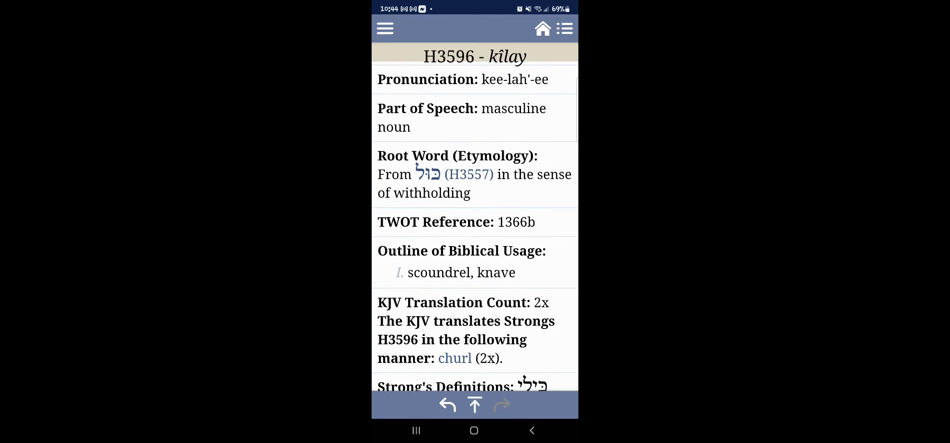
{"action": "scroll", "coordinate": [475, 223], "scroll_direction": "down", "scroll_amount": 1}
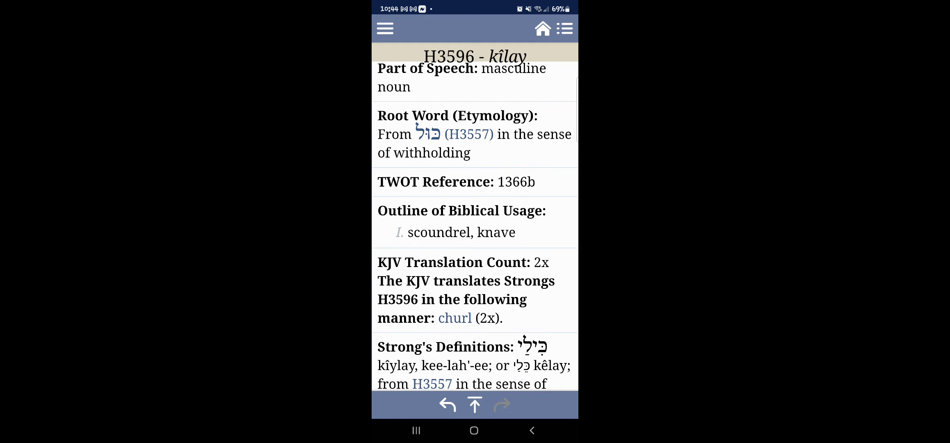
{"action": "scroll", "coordinate": [475, 223], "scroll_direction": "down", "scroll_amount": 1}
{"action": "scroll", "coordinate": [475, 223], "scroll_direction": "down", "scroll_amount": 1}
{"action": "scroll", "coordinate": [475, 223], "scroll_direction": "down", "scroll_amount": 2}
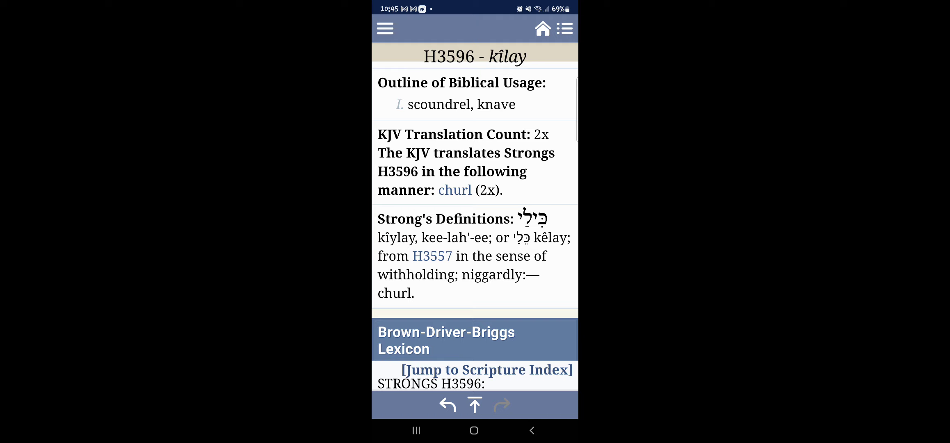
{"action": "scroll", "coordinate": [475, 223], "scroll_direction": "down", "scroll_amount": 3}
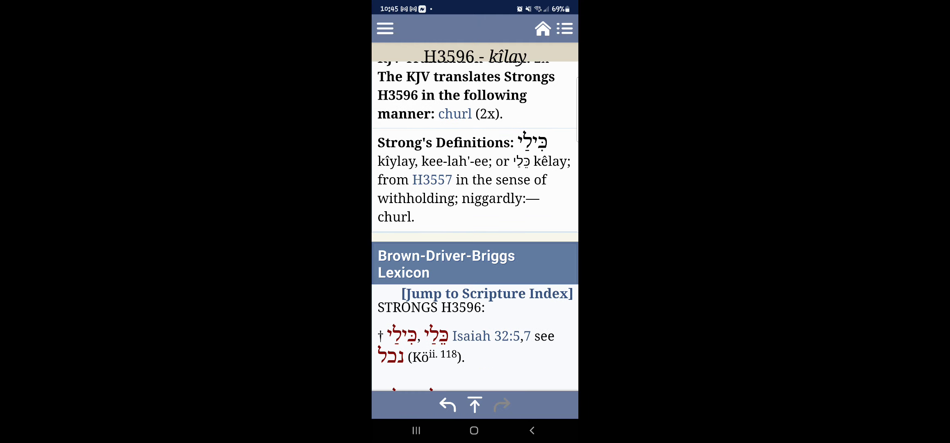
{"action": "scroll", "coordinate": [475, 223], "scroll_direction": "down", "scroll_amount": 4}
{"action": "scroll", "coordinate": [475, 224], "scroll_direction": "down", "scroll_amount": 4}
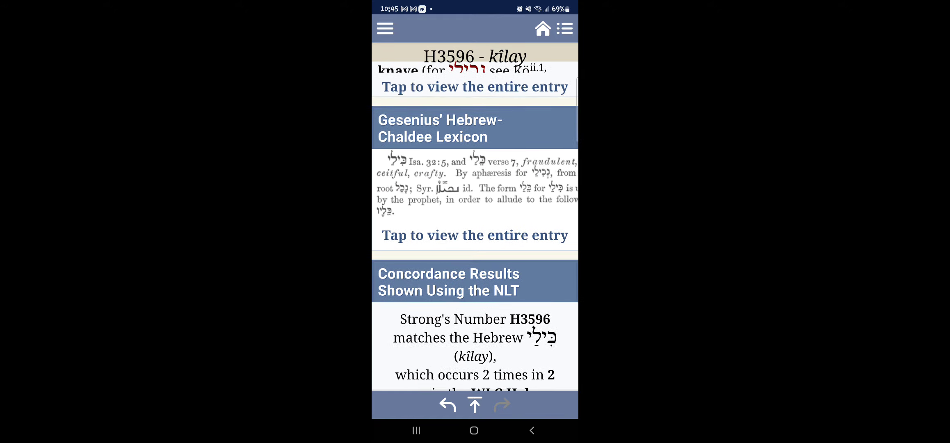
{"action": "scroll", "coordinate": [475, 224], "scroll_direction": "down", "scroll_amount": 3}
{"action": "scroll", "coordinate": [475, 223], "scroll_direction": "down", "scroll_amount": 2}
{"action": "scroll", "coordinate": [475, 224], "scroll_direction": "down", "scroll_amount": 2}
{"action": "scroll", "coordinate": [475, 223], "scroll_direction": "down", "scroll_amount": 2}
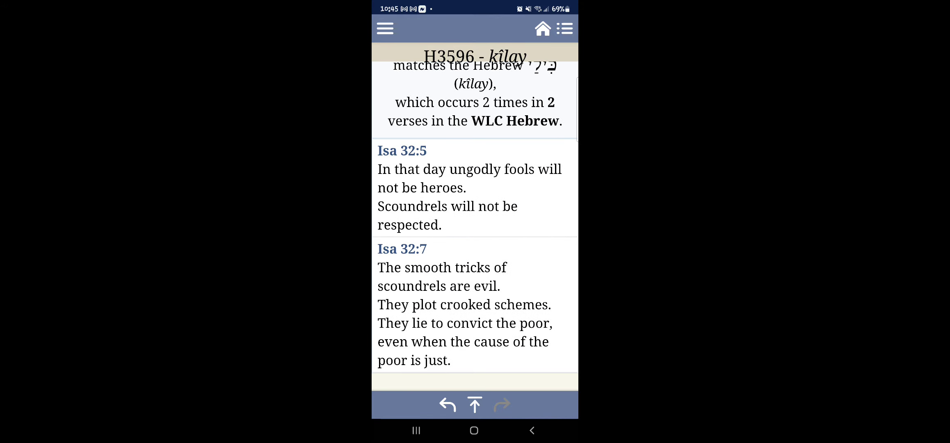
{"action": "left_click", "coordinate": [402, 150]}
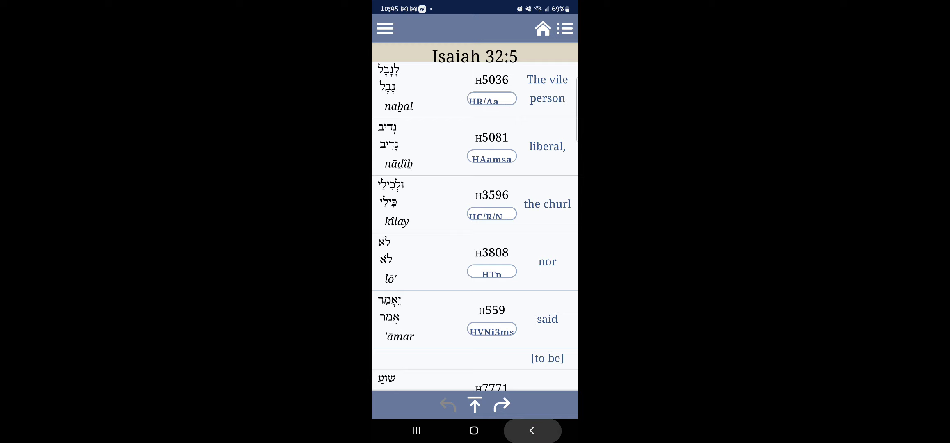
{"action": "left_click", "coordinate": [531, 430]}
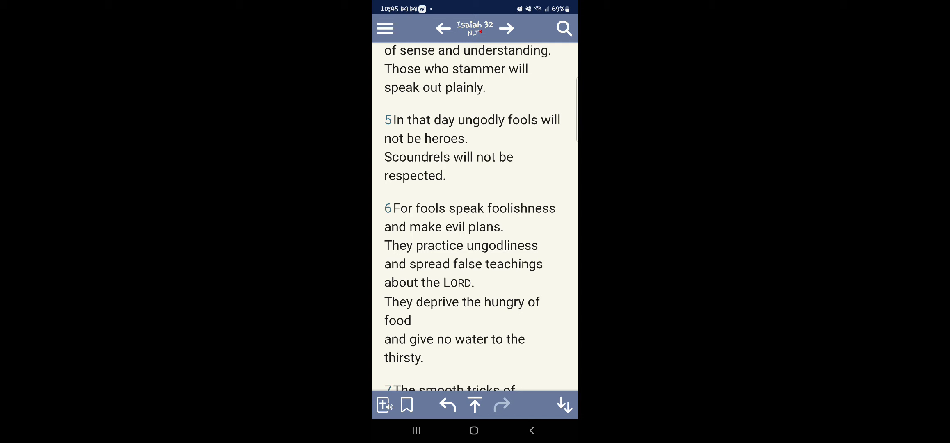
{"action": "scroll", "coordinate": [475, 223], "scroll_direction": "down", "scroll_amount": 1}
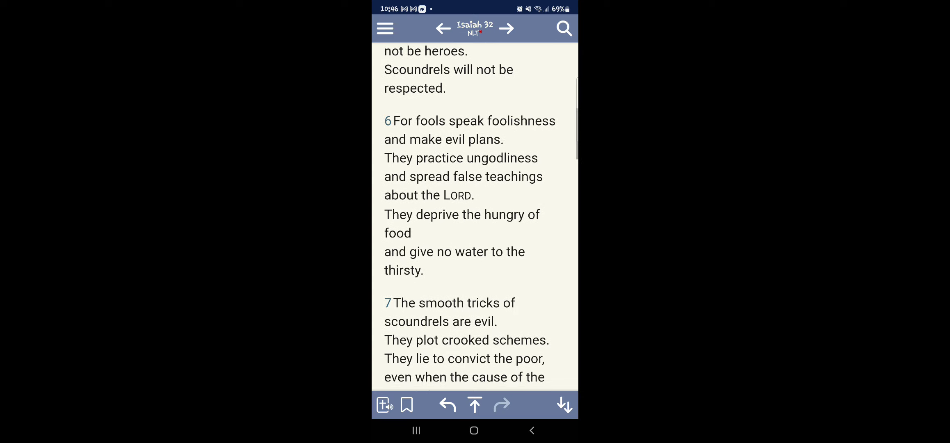
{"action": "scroll", "coordinate": [475, 223], "scroll_direction": "up", "scroll_amount": 1}
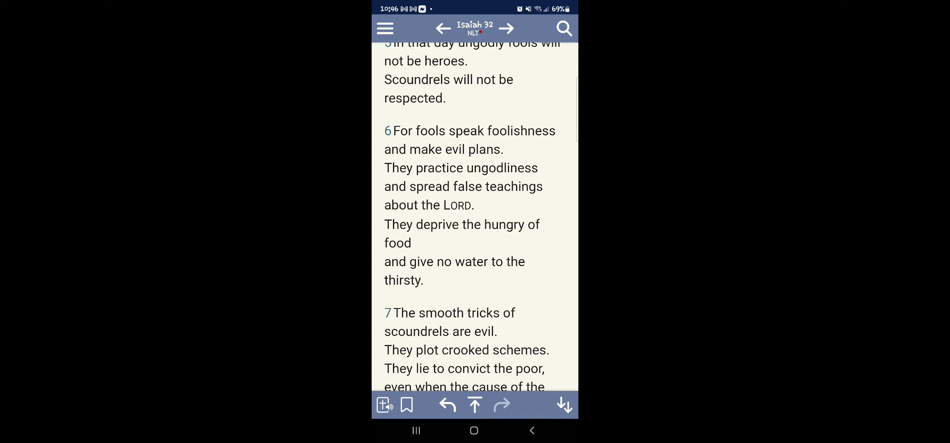
{"action": "scroll", "coordinate": [475, 223], "scroll_direction": "down", "scroll_amount": 1}
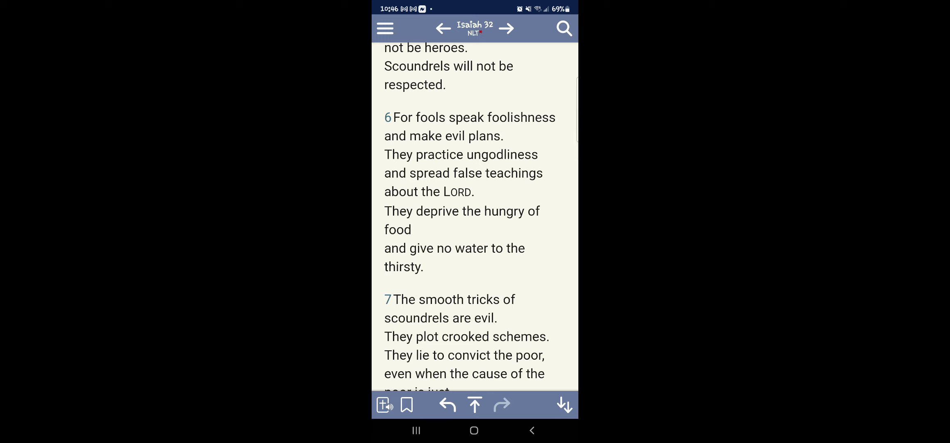
{"action": "scroll", "coordinate": [475, 223], "scroll_direction": "down", "scroll_amount": 2}
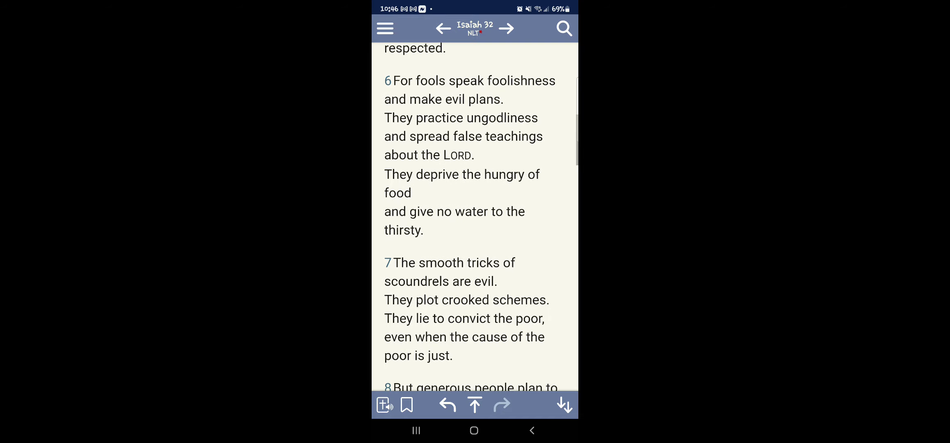
{"action": "scroll", "coordinate": [475, 223], "scroll_direction": "down", "scroll_amount": 1}
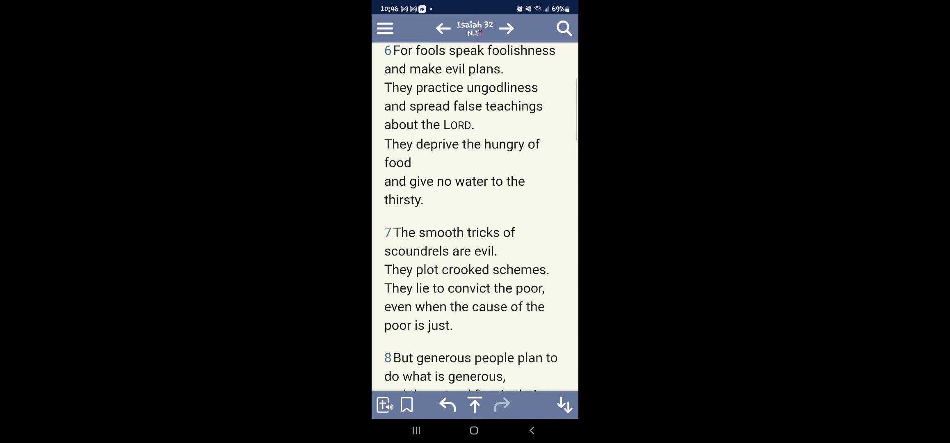
{"action": "scroll", "coordinate": [475, 224], "scroll_direction": "down", "scroll_amount": 3}
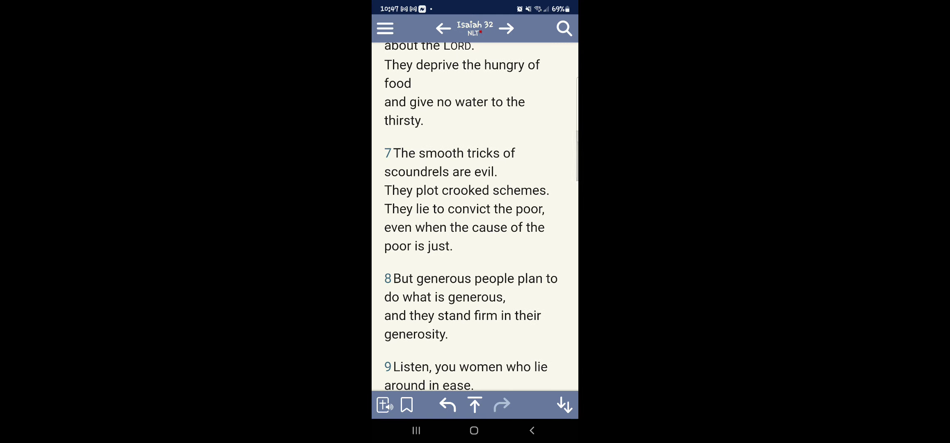
{"action": "scroll", "coordinate": [475, 223], "scroll_direction": "down", "scroll_amount": 1}
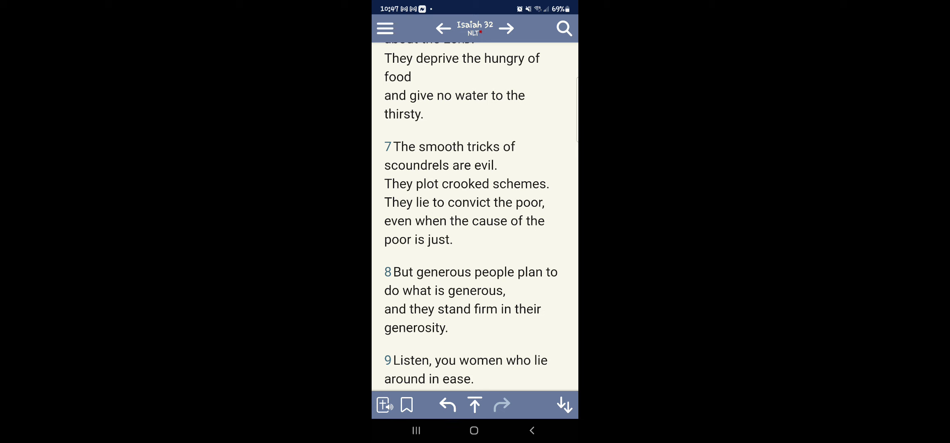
{"action": "scroll", "coordinate": [475, 223], "scroll_direction": "up", "scroll_amount": 1}
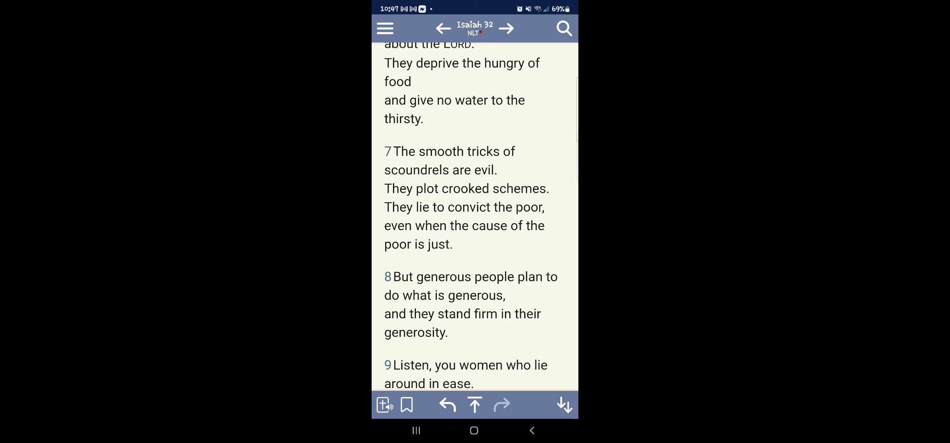
{"action": "scroll", "coordinate": [475, 223], "scroll_direction": "down", "scroll_amount": 1}
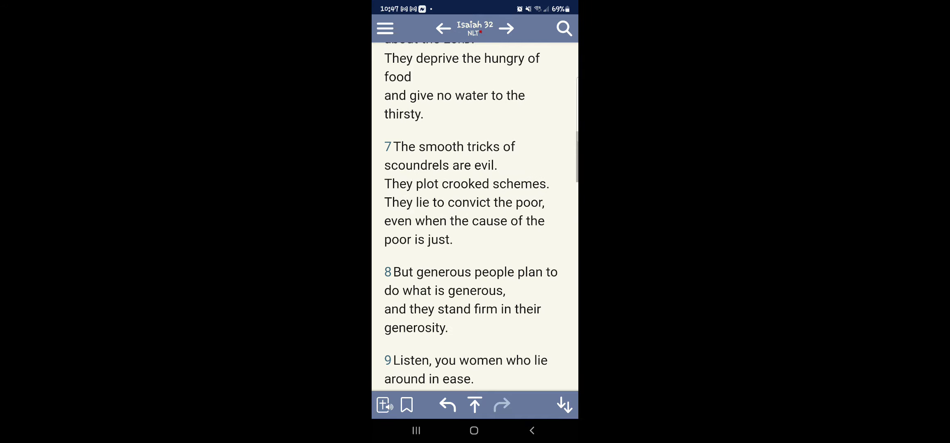
{"action": "scroll", "coordinate": [475, 223], "scroll_direction": "down", "scroll_amount": 1}
{"action": "scroll", "coordinate": [475, 223], "scroll_direction": "down", "scroll_amount": 1}
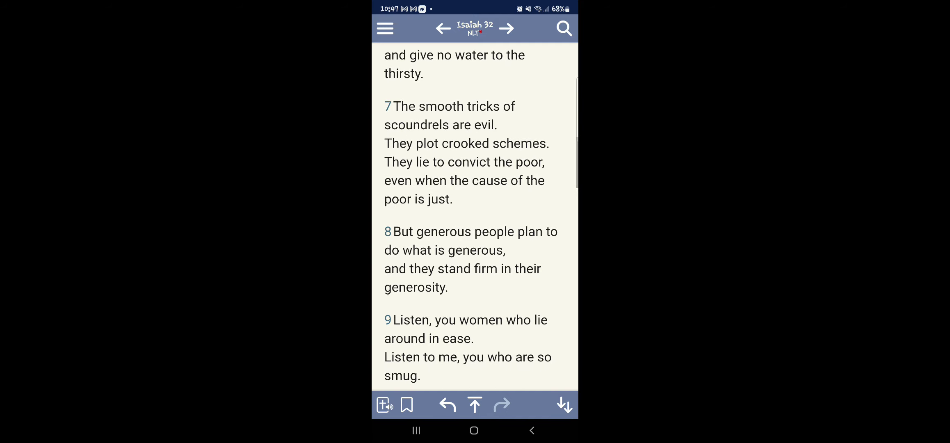
{"action": "scroll", "coordinate": [475, 223], "scroll_direction": "down", "scroll_amount": 1}
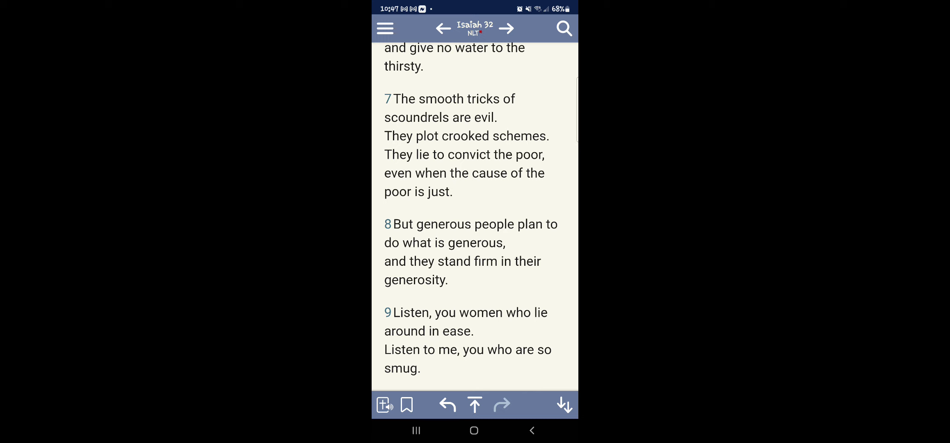
{"action": "left_click", "coordinate": [474, 28]}
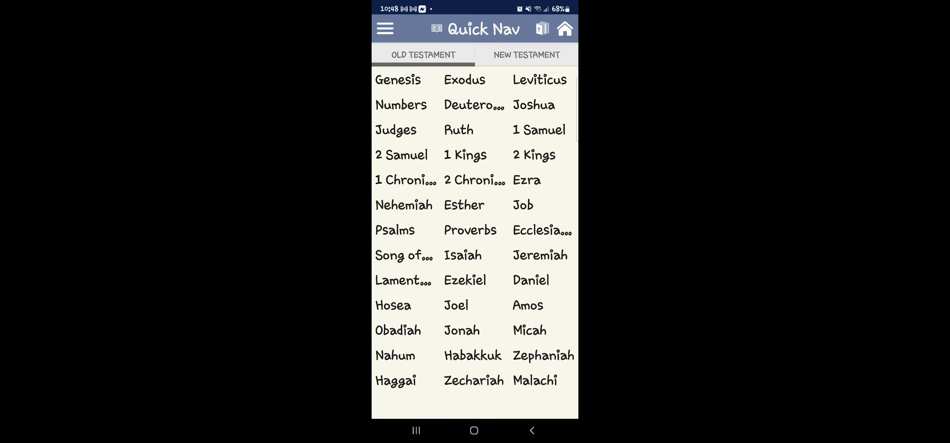
Step: Open Isaiah chapter 14 in the NLT from Quick Nav
{"action": "left_click", "coordinate": [462, 255]}
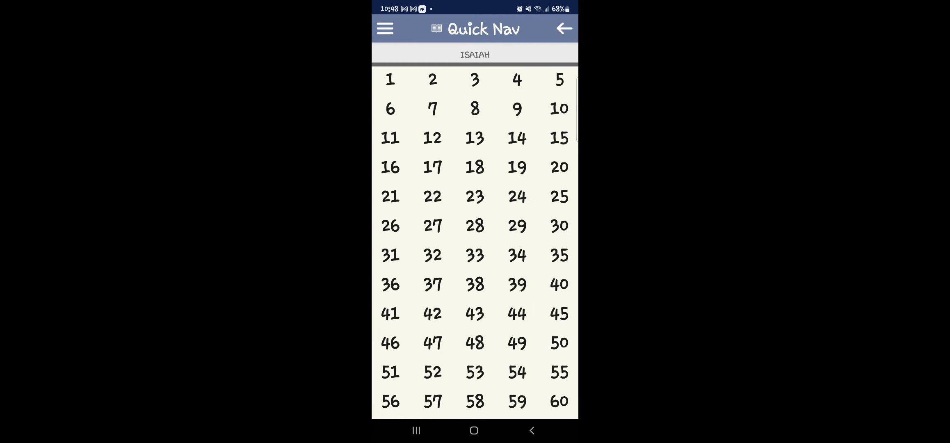
{"action": "left_click", "coordinate": [517, 137]}
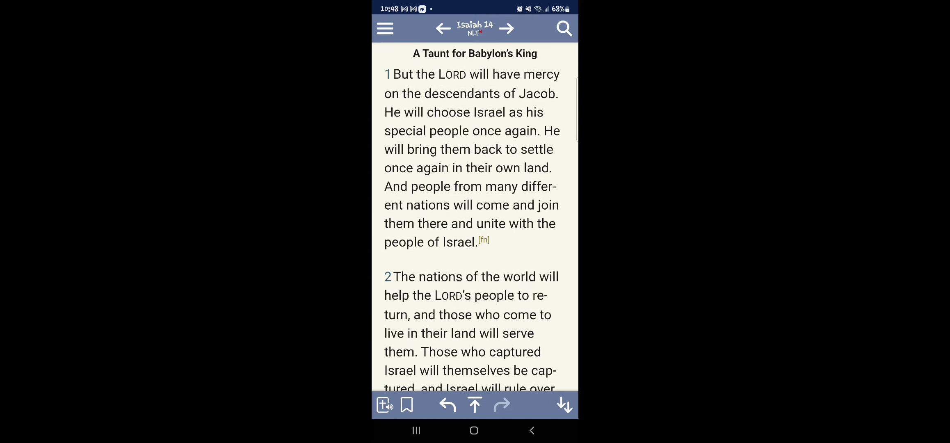
{"action": "scroll", "coordinate": [474, 223], "scroll_direction": "down", "scroll_amount": 10}
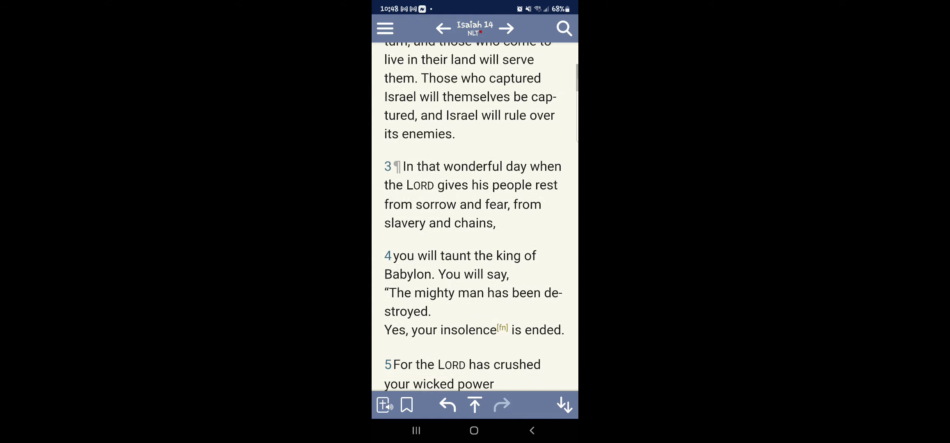
{"action": "scroll", "coordinate": [474, 223], "scroll_direction": "down", "scroll_amount": 10}
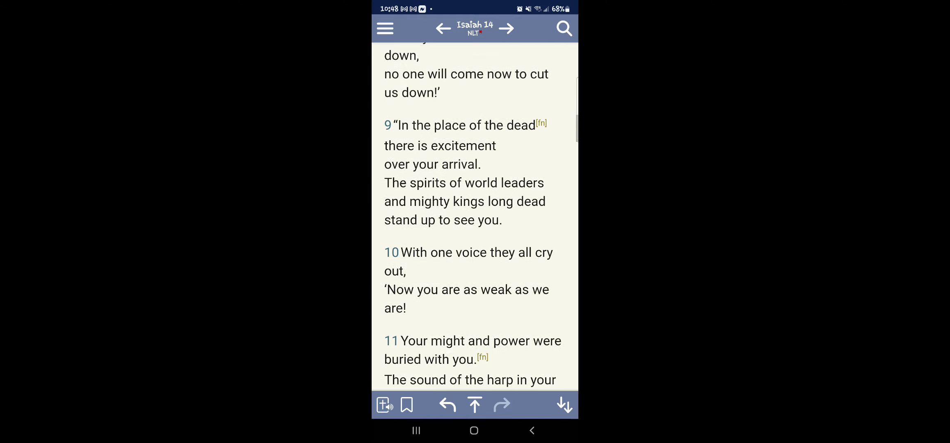
{"action": "scroll", "coordinate": [475, 223], "scroll_direction": "down", "scroll_amount": 3}
{"action": "scroll", "coordinate": [475, 223], "scroll_direction": "down", "scroll_amount": 2}
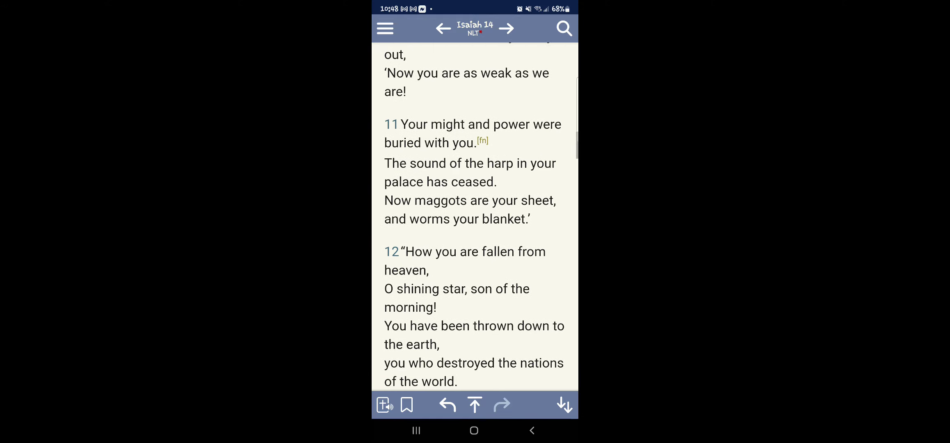
{"action": "scroll", "coordinate": [474, 223], "scroll_direction": "down", "scroll_amount": 2}
{"action": "scroll", "coordinate": [474, 223], "scroll_direction": "down", "scroll_amount": 3}
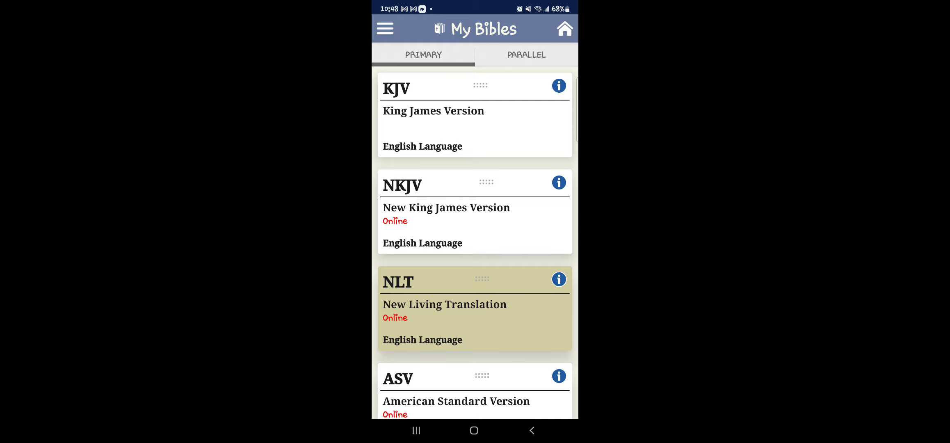
Step: Switch Isaiah 14 to the KJV, read it, then bring up the book list
{"action": "left_click", "coordinate": [460, 119]}
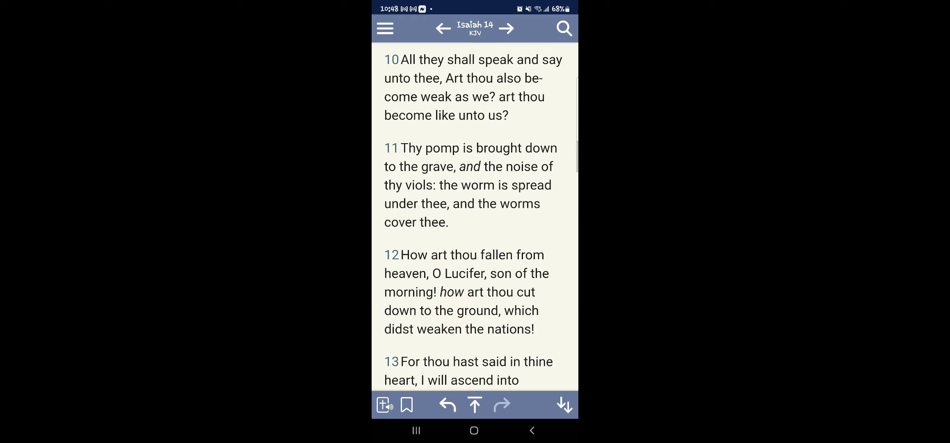
{"action": "scroll", "coordinate": [475, 224], "scroll_direction": "down", "scroll_amount": 3}
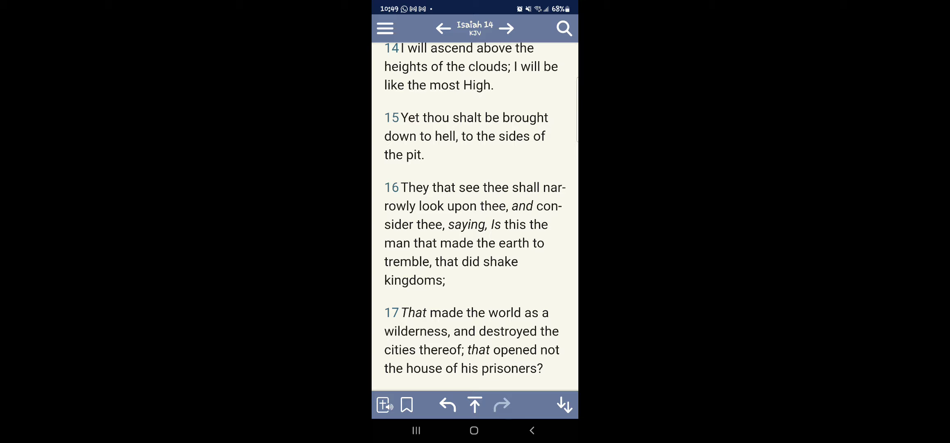
{"action": "scroll", "coordinate": [475, 223], "scroll_direction": "down", "scroll_amount": 8}
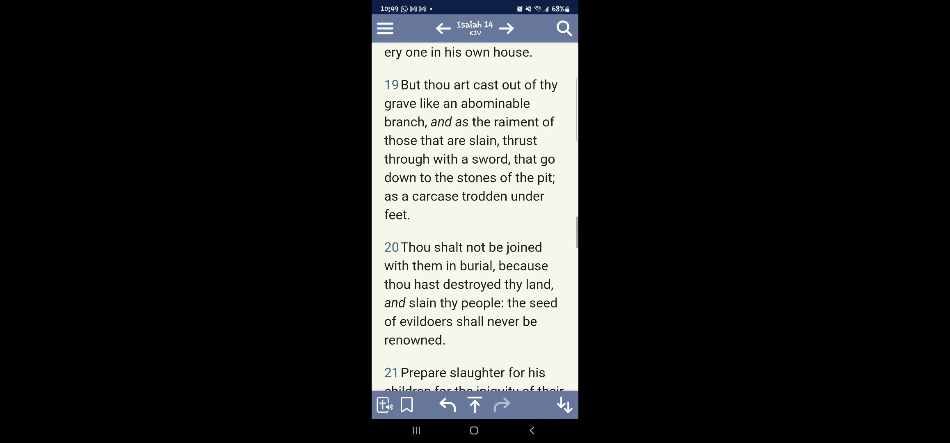
{"action": "scroll", "coordinate": [475, 223], "scroll_direction": "down", "scroll_amount": 6}
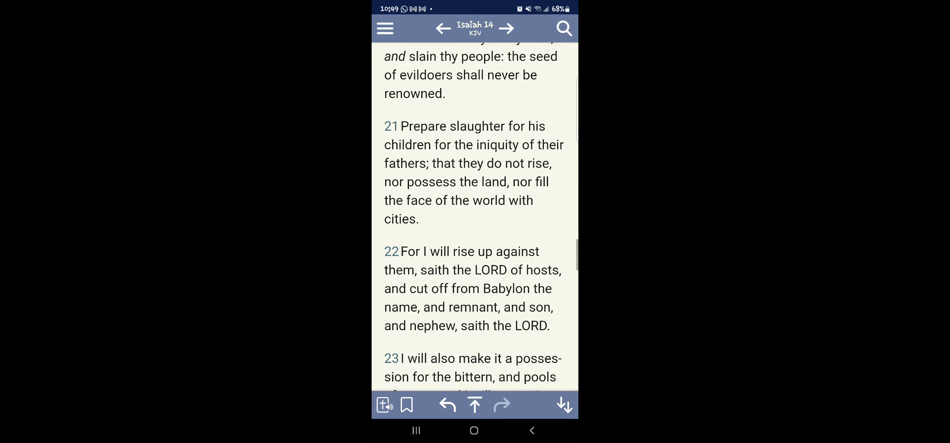
{"action": "scroll", "coordinate": [475, 223], "scroll_direction": "down", "scroll_amount": 3}
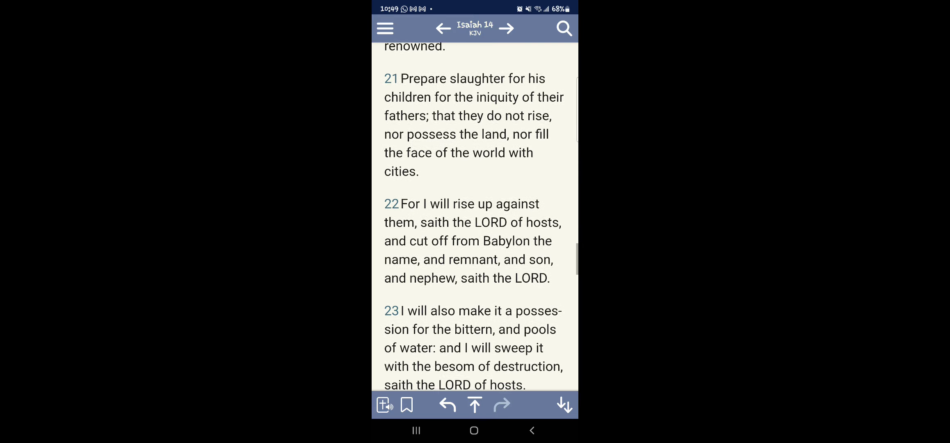
{"action": "scroll", "coordinate": [475, 223], "scroll_direction": "down", "scroll_amount": 4}
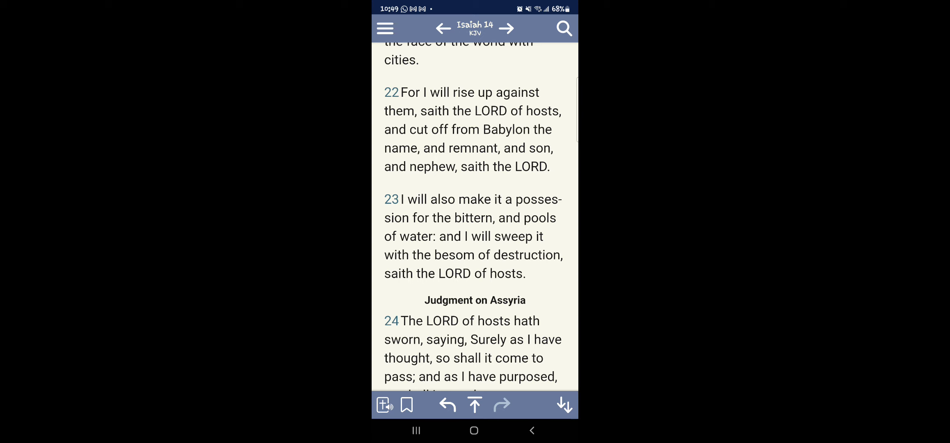
{"action": "scroll", "coordinate": [475, 223], "scroll_direction": "down", "scroll_amount": 3}
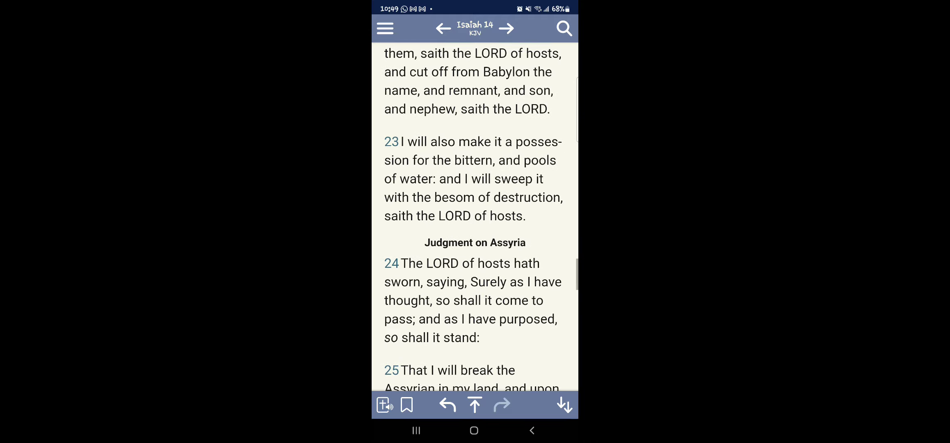
{"action": "scroll", "coordinate": [475, 224], "scroll_direction": "up", "scroll_amount": 1}
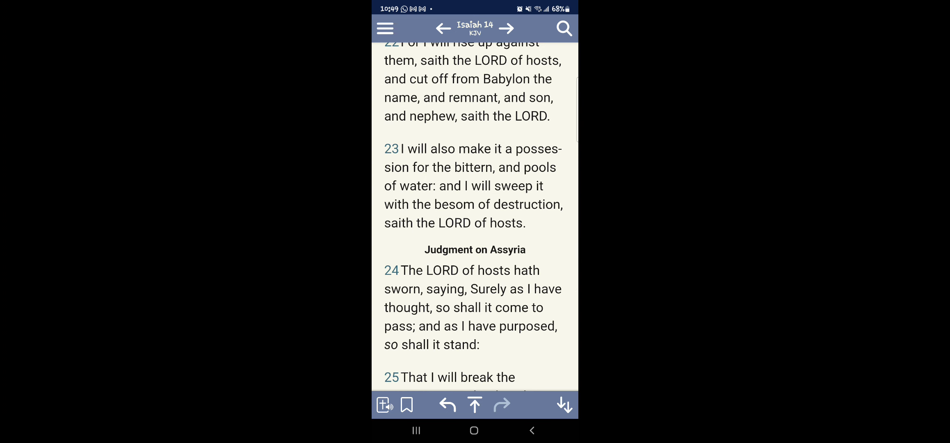
{"action": "left_click", "coordinate": [474, 28]}
Step: Switch the book picker to the New Testament list on the way to 2 Corinthians 2
{"action": "left_click", "coordinate": [527, 54]}
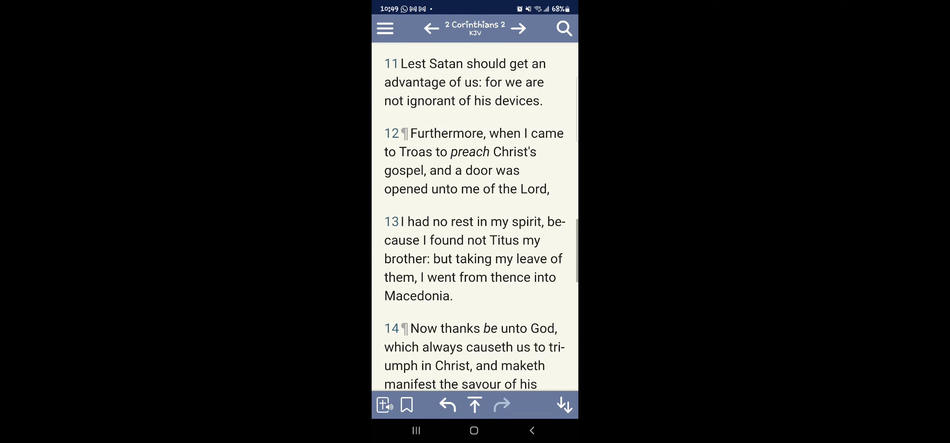
{"action": "scroll", "coordinate": [474, 223], "scroll_direction": "up", "scroll_amount": 3}
{"action": "scroll", "coordinate": [474, 223], "scroll_direction": "down", "scroll_amount": 2}
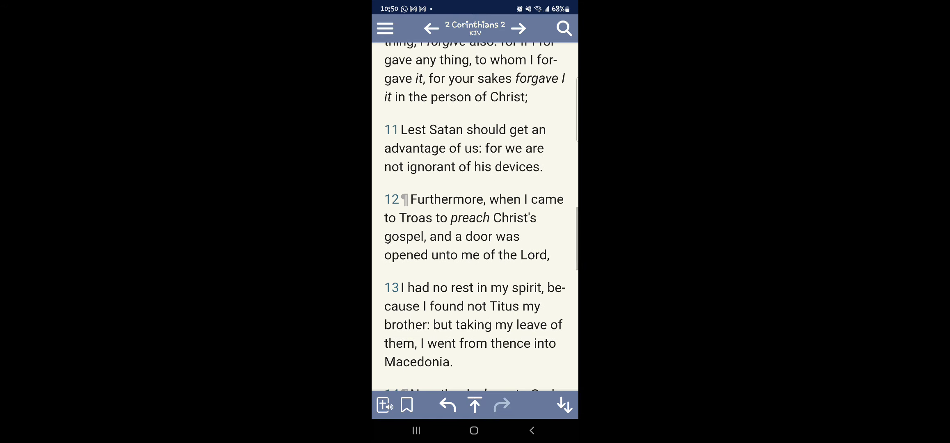